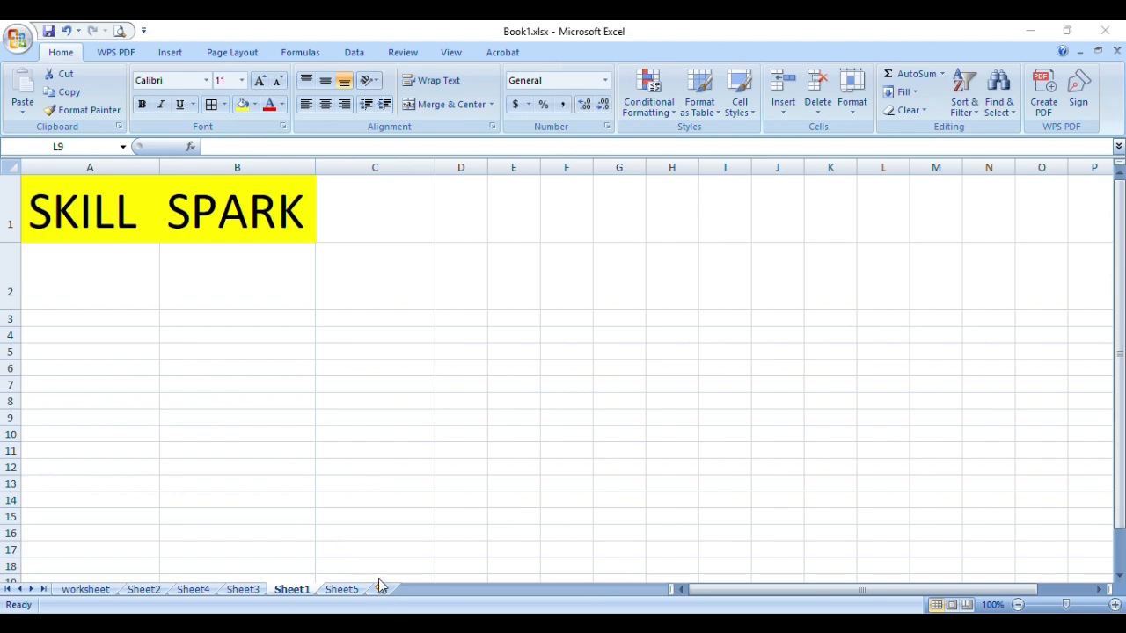
Open Sheet5, which holds the monthly gross sales table.
{"action": "left_click", "coordinate": [343, 600]}
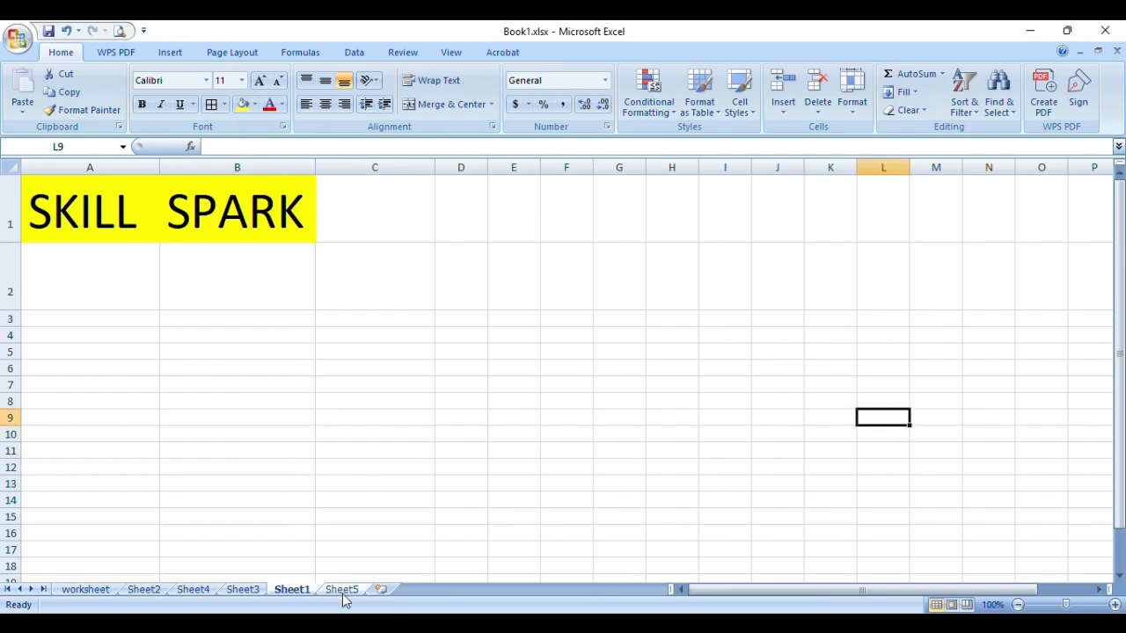
{"action": "left_click", "coordinate": [245, 593]}
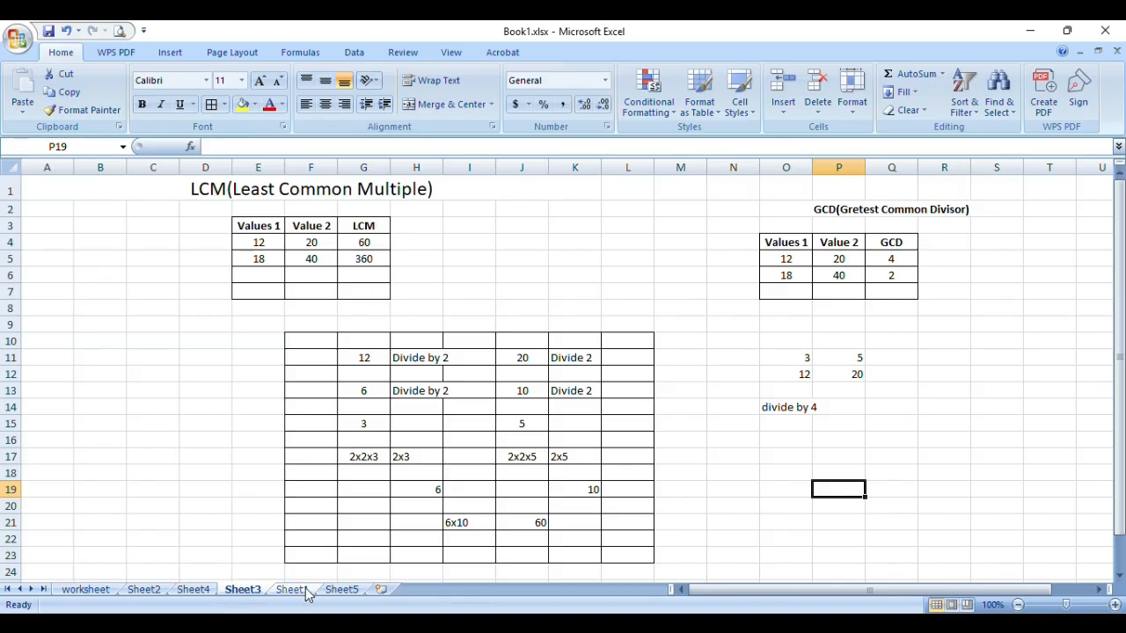
{"action": "left_click", "coordinate": [341, 591]}
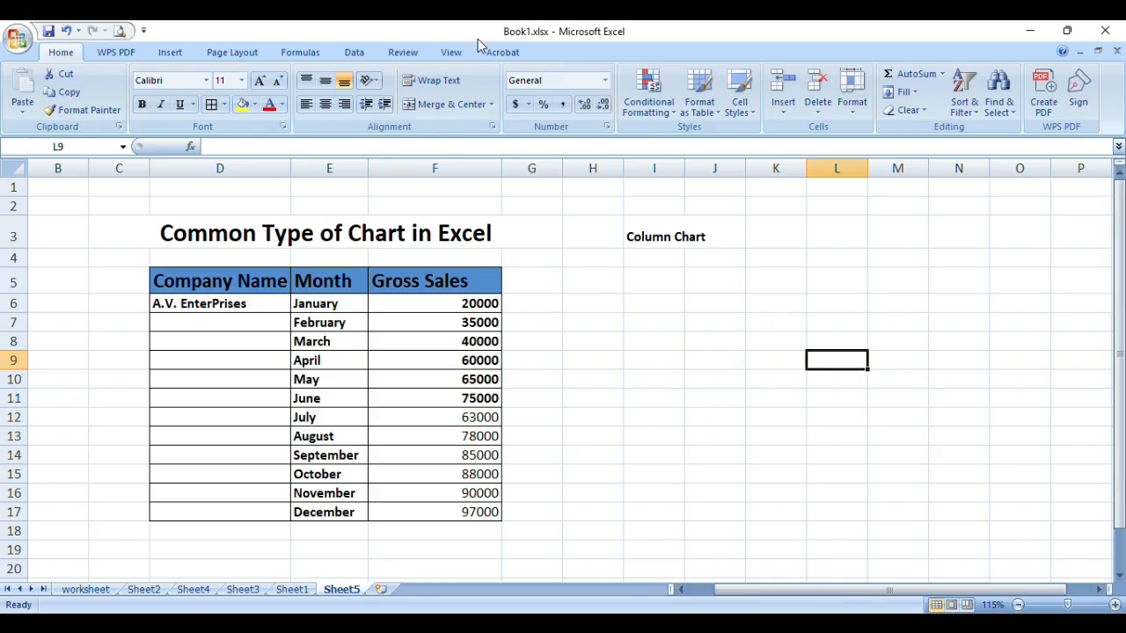
Look through the available chart types, including the stock, surface, doughnut, bubble and radar charts.
{"action": "left_click", "coordinate": [167, 53]}
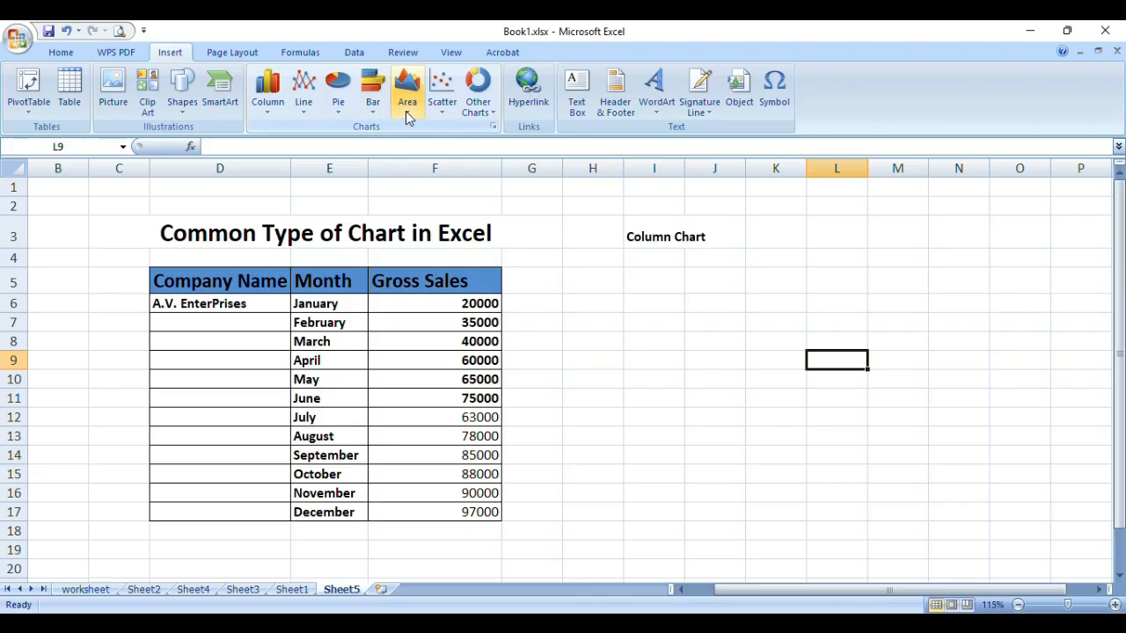
{"action": "left_click", "coordinate": [496, 114]}
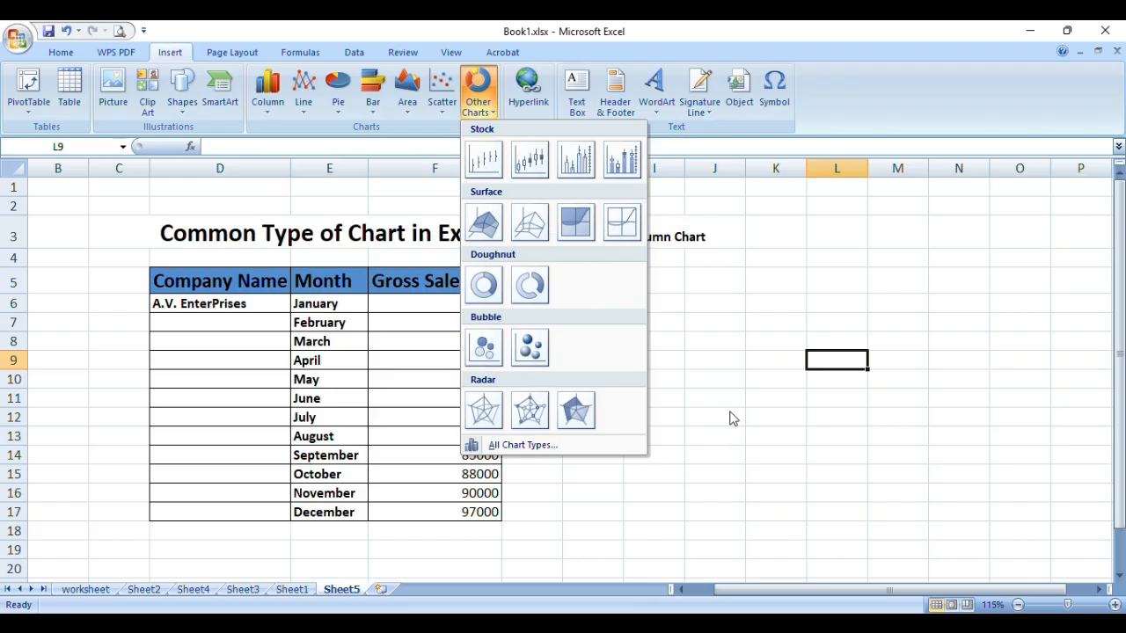
{"action": "left_click", "coordinate": [703, 353]}
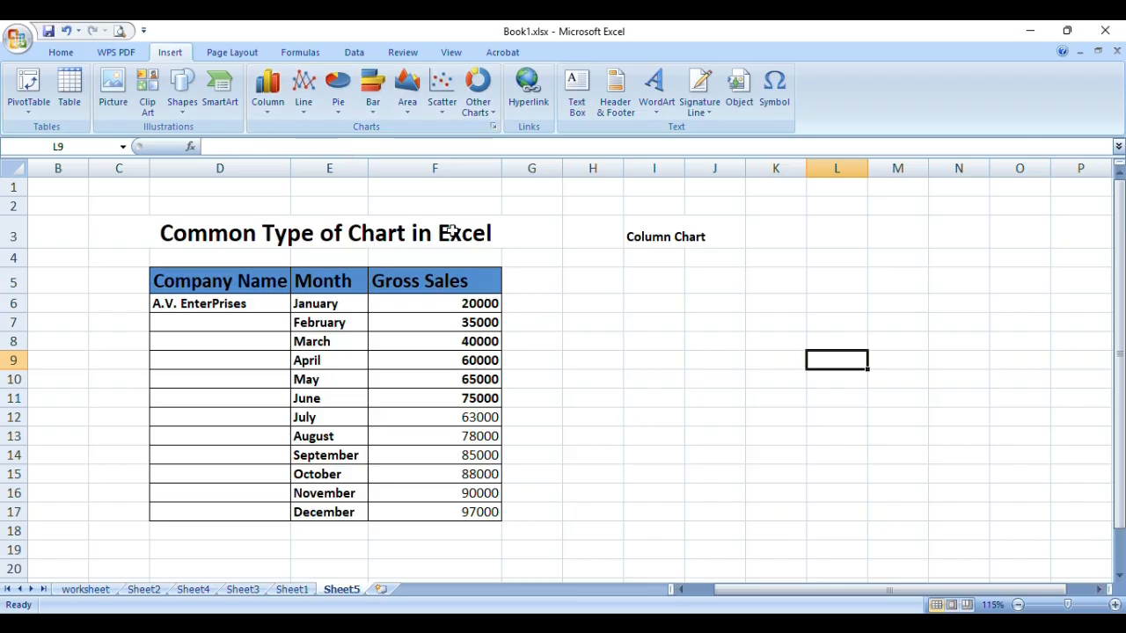
Insert a stacked cylinder chart and place it beside the sales table, under the Column Chart heading.
{"action": "left_click", "coordinate": [268, 107]}
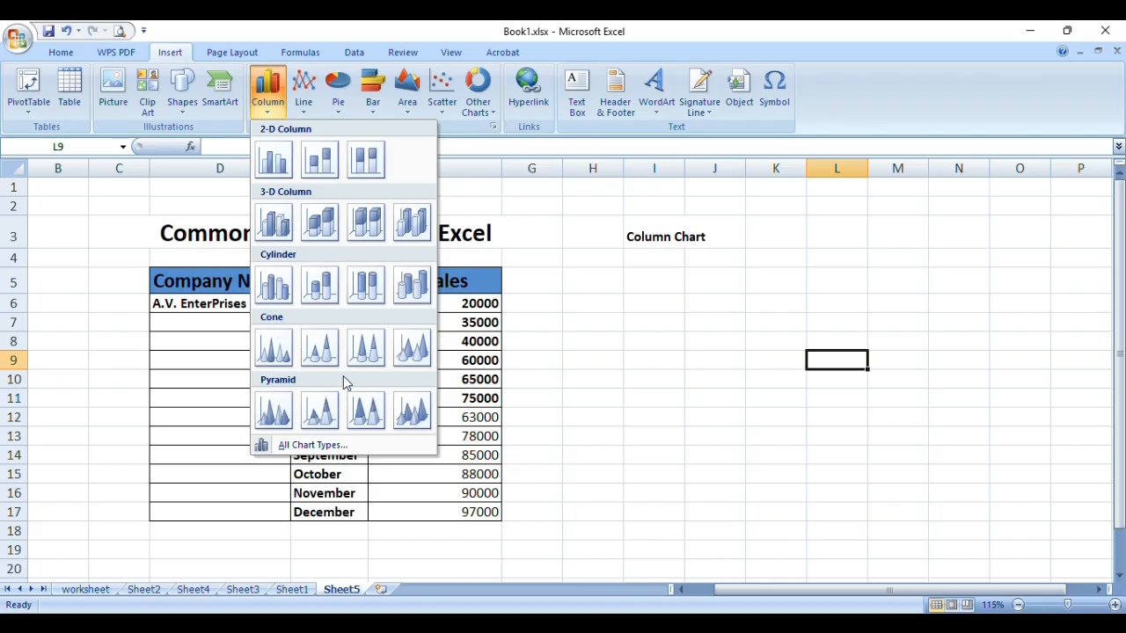
{"action": "left_click", "coordinate": [322, 288]}
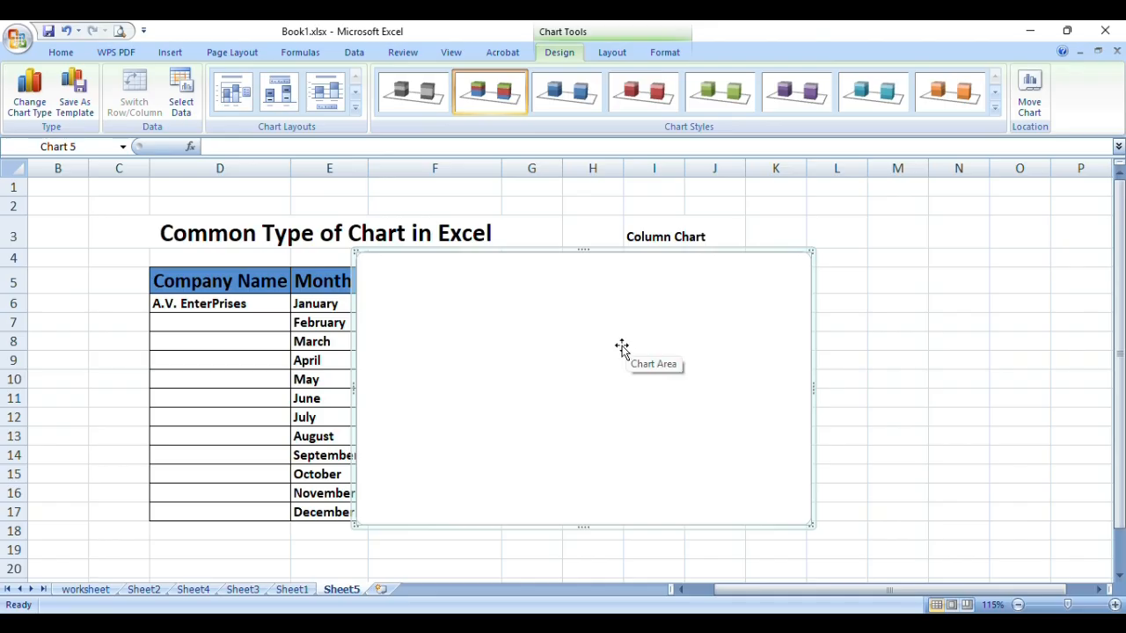
{"action": "left_click_drag", "start_coordinate": [625, 344], "coordinate": [854, 350]}
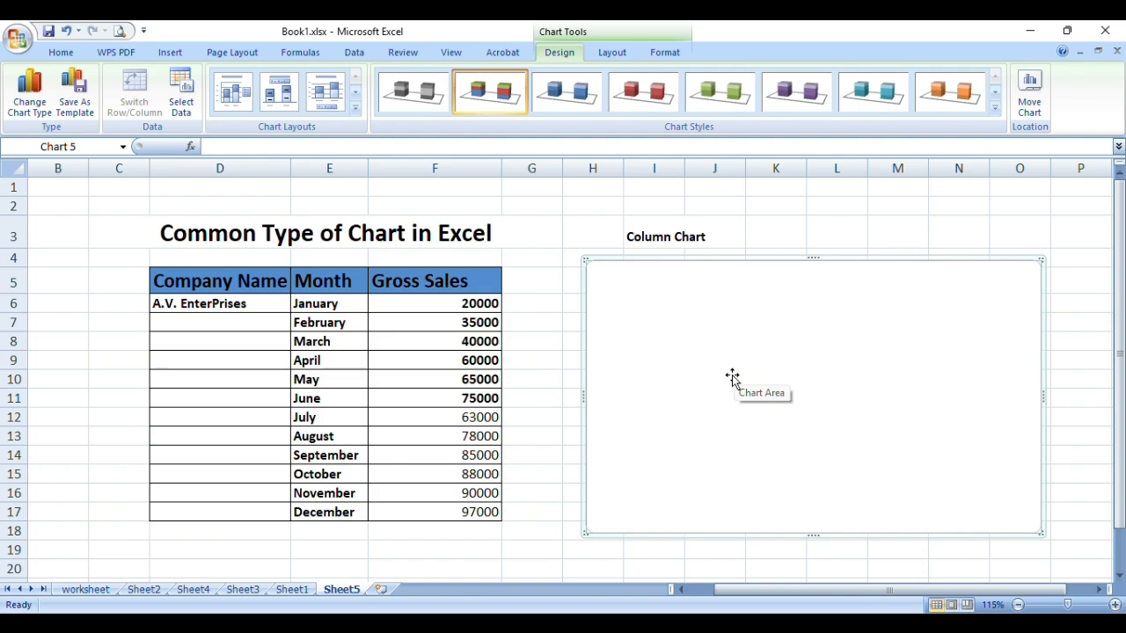
Set the chart's data range to cells D6:F17 on Sheet5.
{"action": "right_click", "coordinate": [749, 318]}
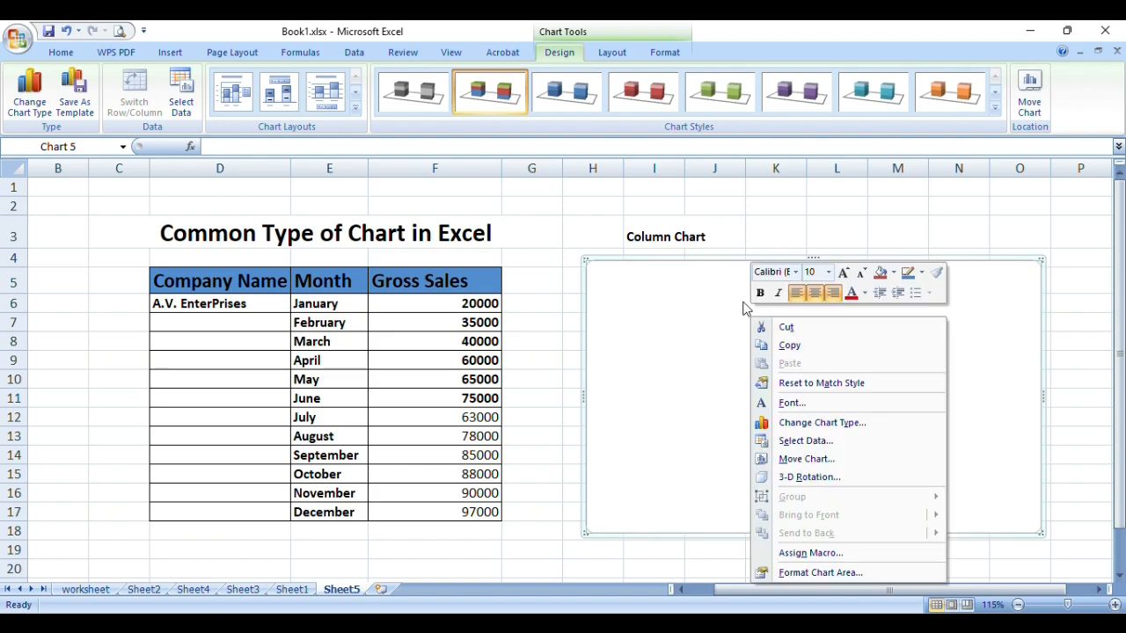
{"action": "left_click", "coordinate": [801, 441]}
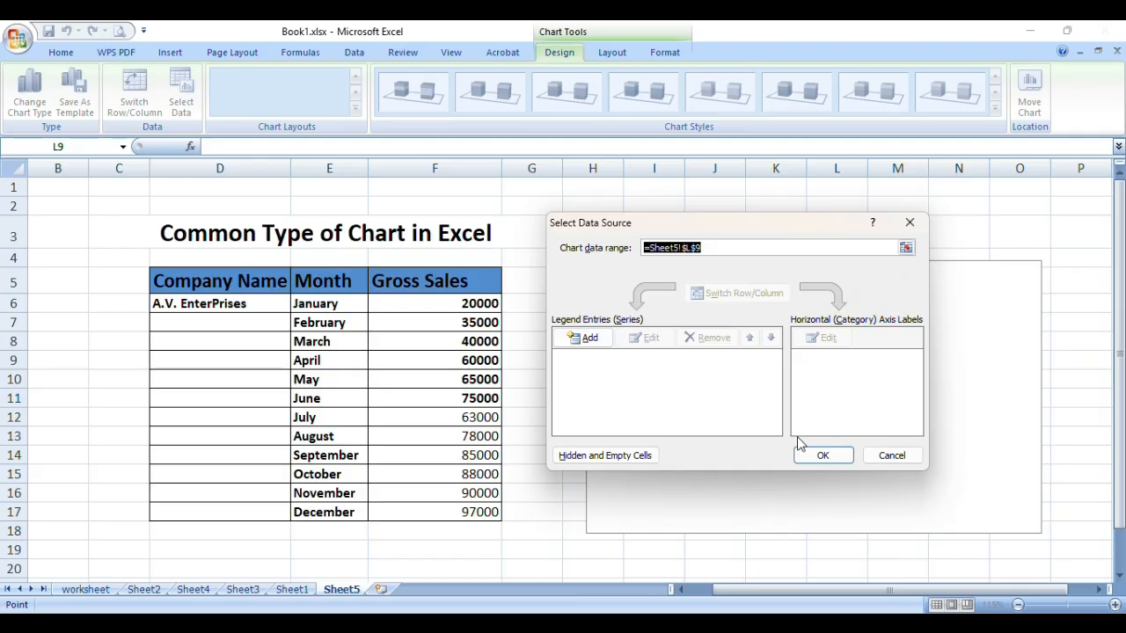
{"action": "left_click_drag", "start_coordinate": [258, 305], "coordinate": [420, 517]}
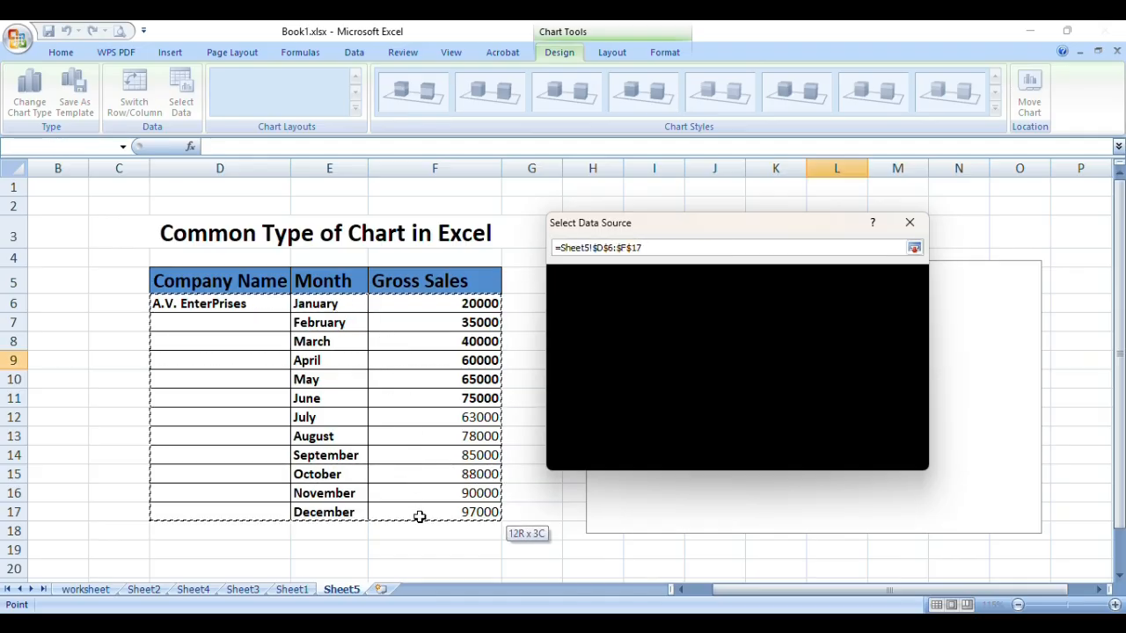
{"action": "left_click", "coordinate": [823, 455]}
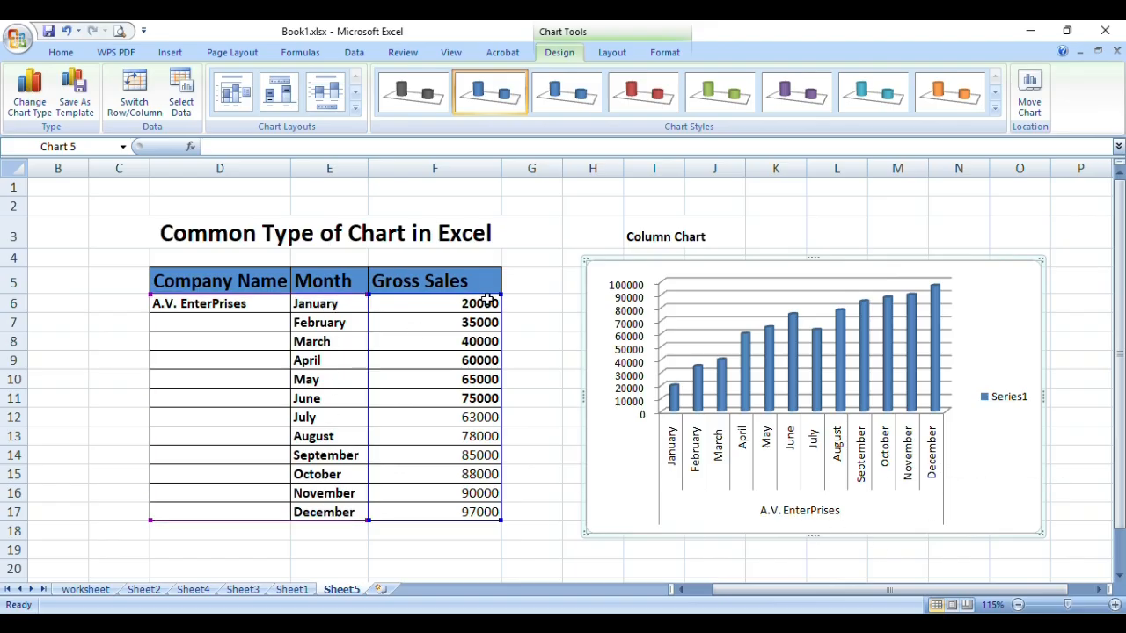
Examine the cylinder chart's monthly columns up close and compare them with the gross sales in the table.
{"action": "mouse_move", "coordinate": [675, 395]}
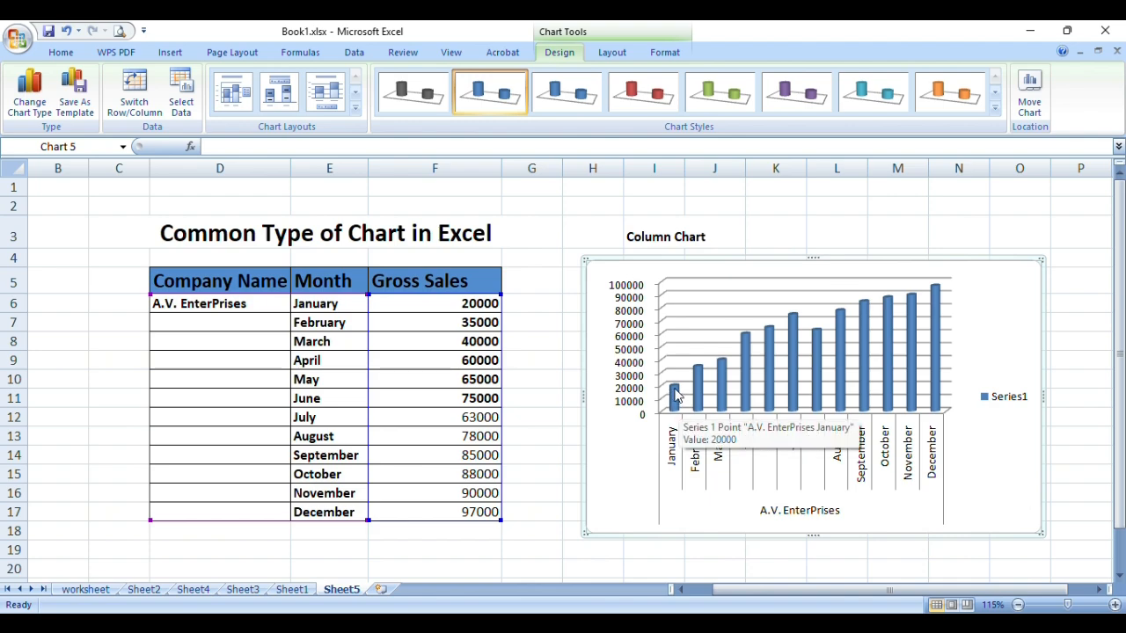
{"action": "mouse_move", "coordinate": [701, 376]}
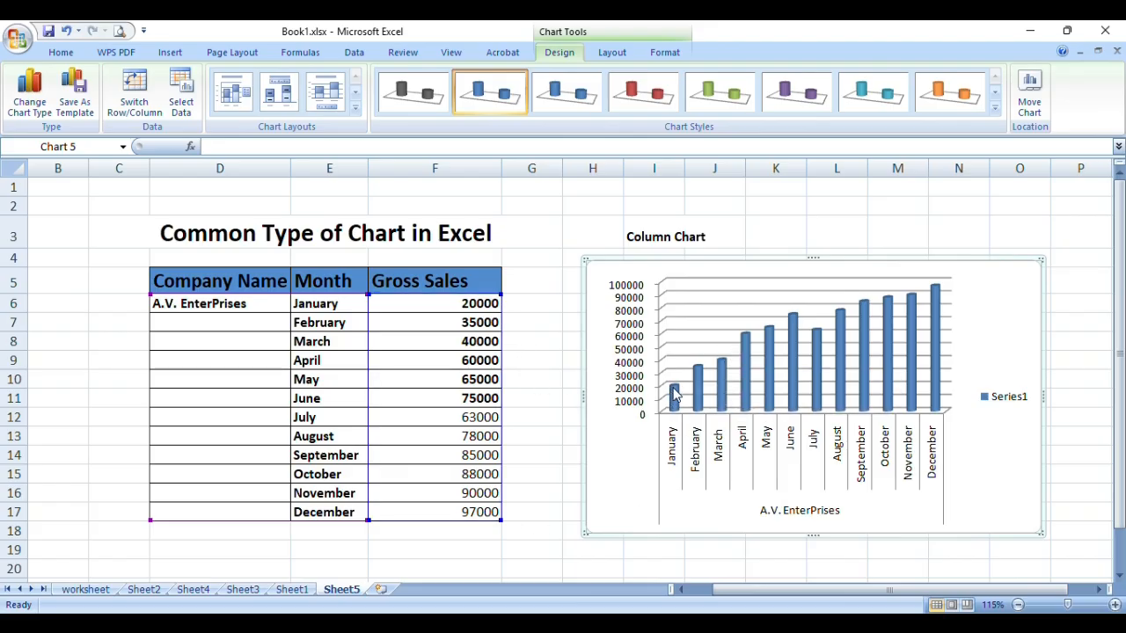
{"action": "mouse_move", "coordinate": [891, 367]}
{"action": "scroll", "coordinate": [902, 441], "scroll_direction": "up", "scroll_amount": 3}
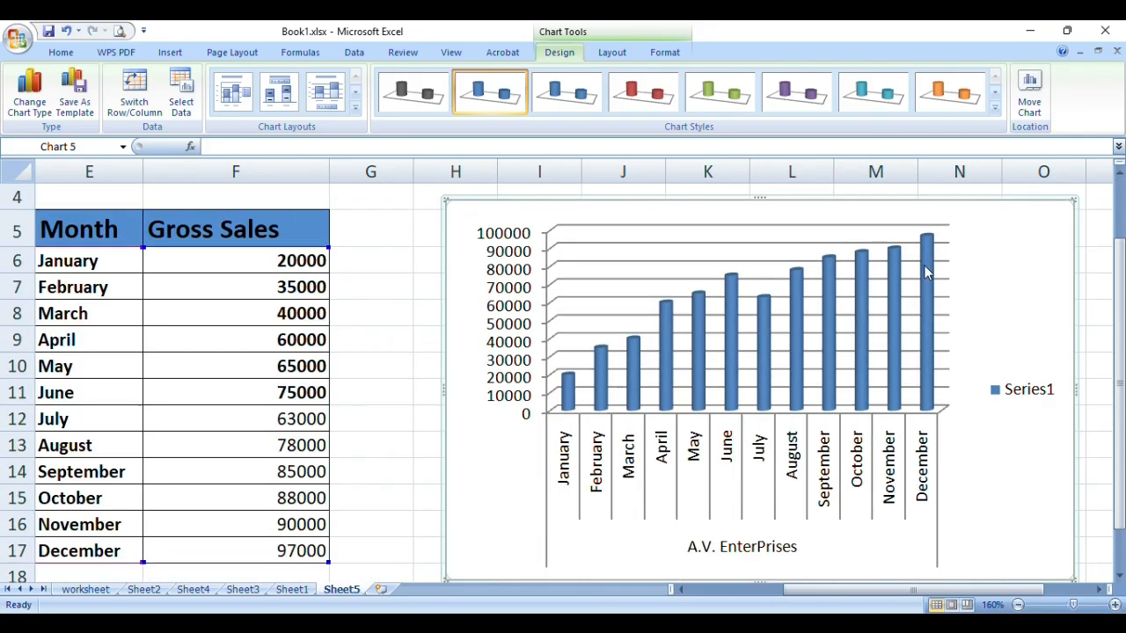
{"action": "mouse_move", "coordinate": [763, 316]}
{"action": "mouse_move", "coordinate": [898, 272]}
{"action": "scroll", "coordinate": [827, 344], "scroll_direction": "down", "scroll_amount": 3}
{"action": "scroll", "coordinate": [819, 414], "scroll_direction": "up", "scroll_amount": 3}
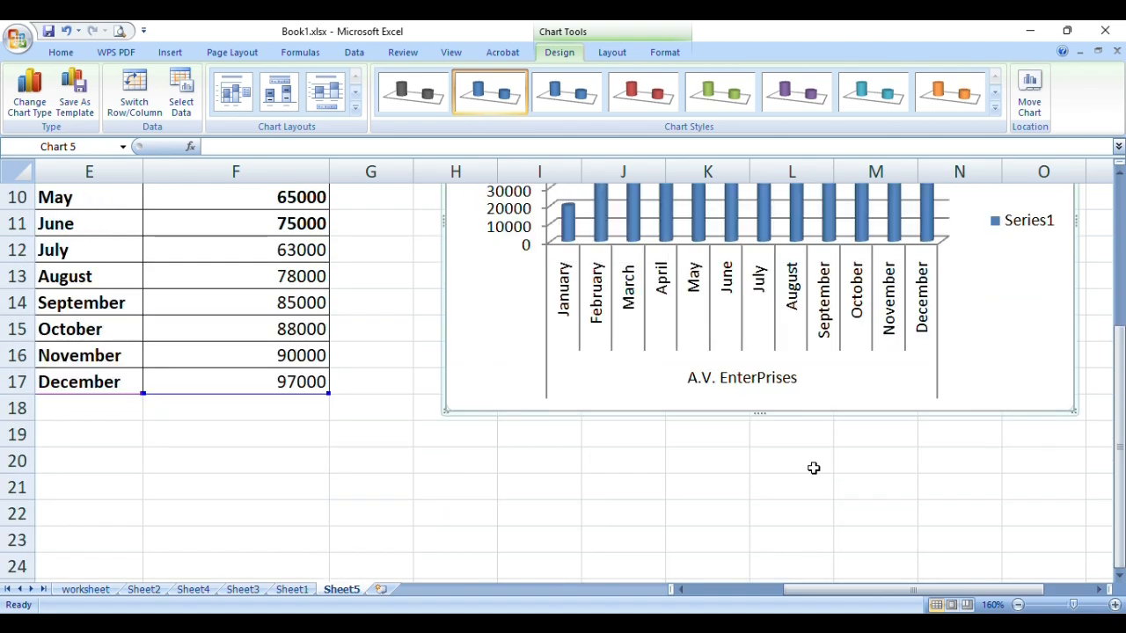
{"action": "scroll", "coordinate": [823, 469], "scroll_direction": "down", "scroll_amount": 3}
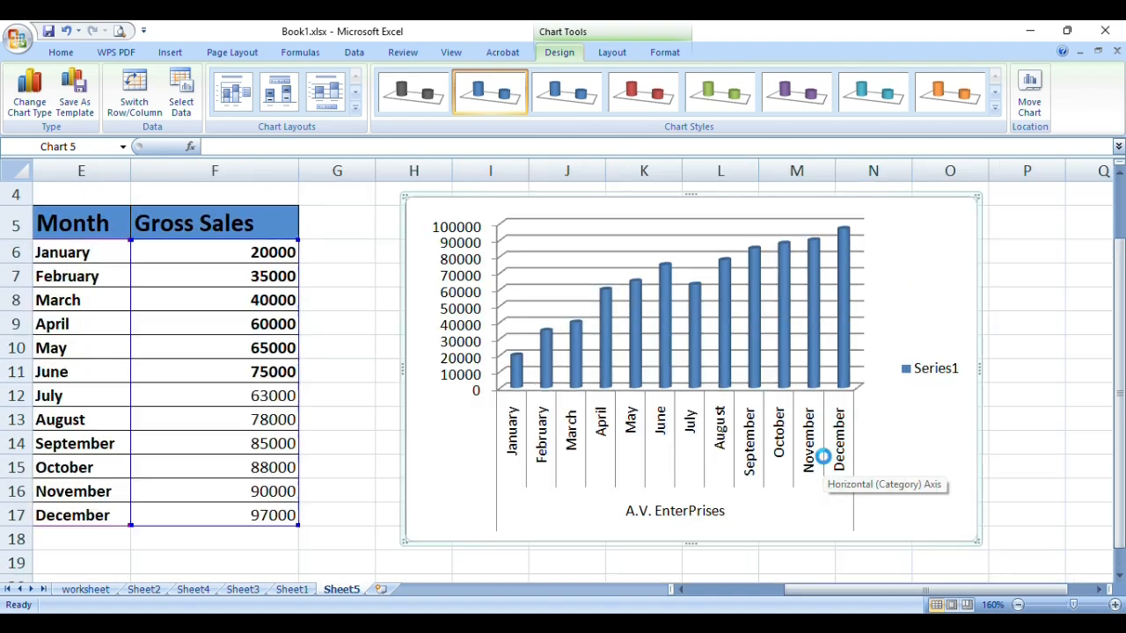
{"action": "scroll", "coordinate": [825, 465], "scroll_direction": "down", "scroll_amount": 1}
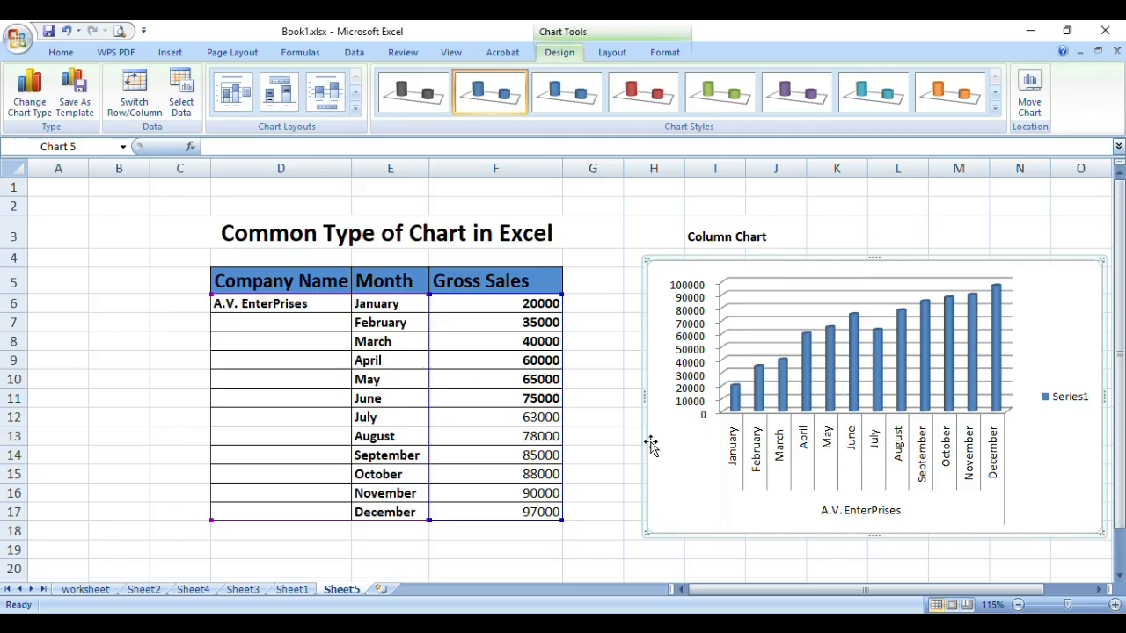
Change the chart type to 3-D Cone.
{"action": "right_click", "coordinate": [772, 359]}
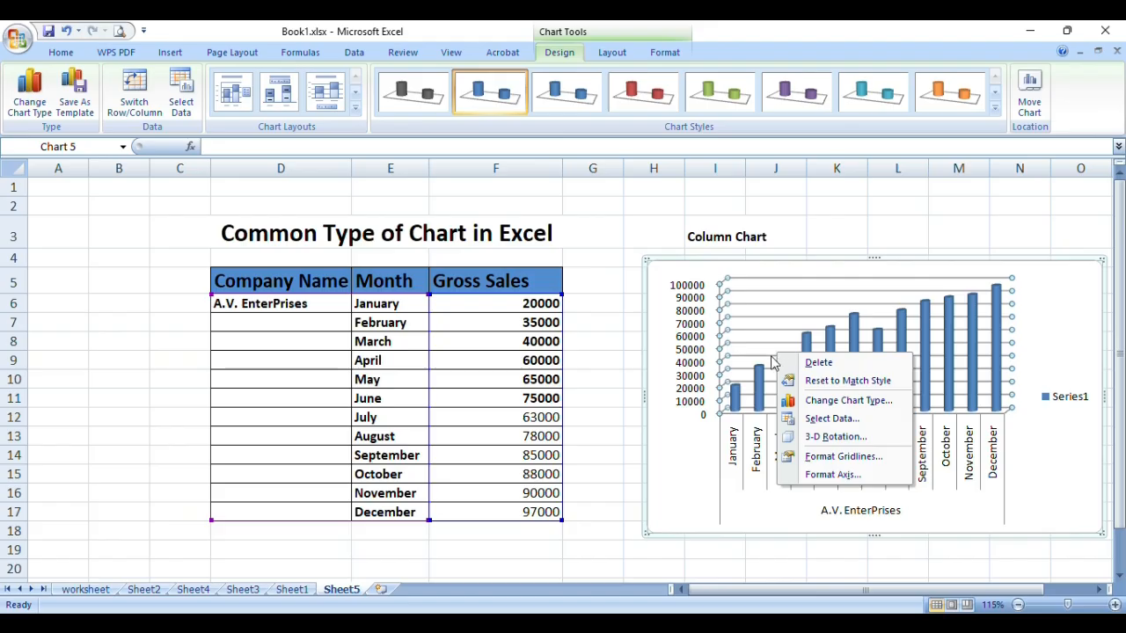
{"action": "left_click", "coordinate": [848, 402]}
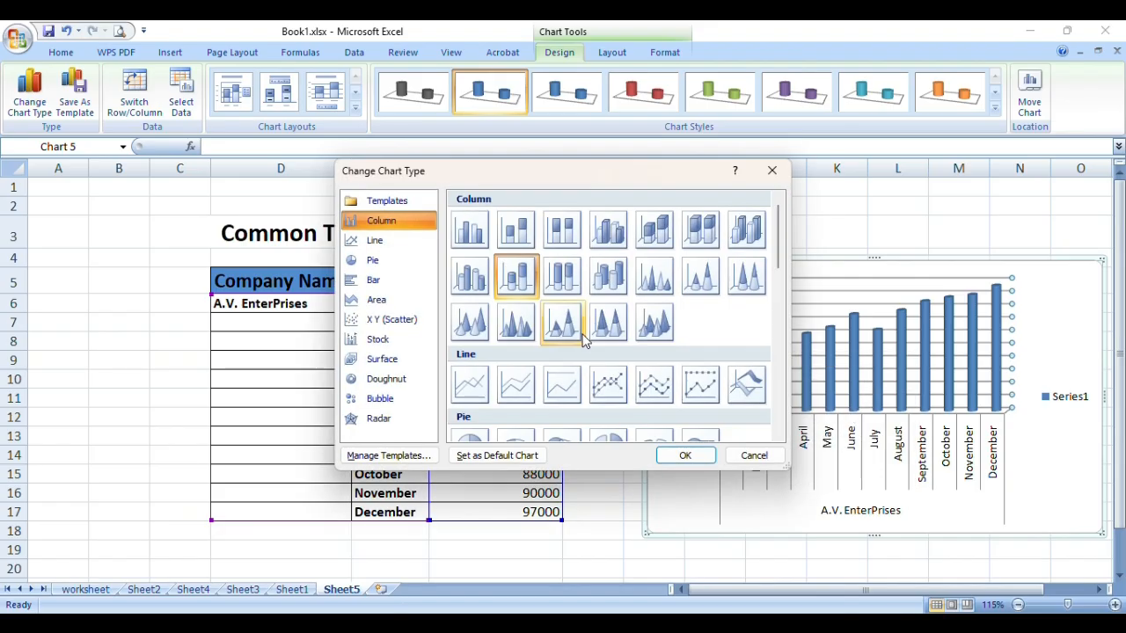
{"action": "left_click", "coordinate": [481, 328]}
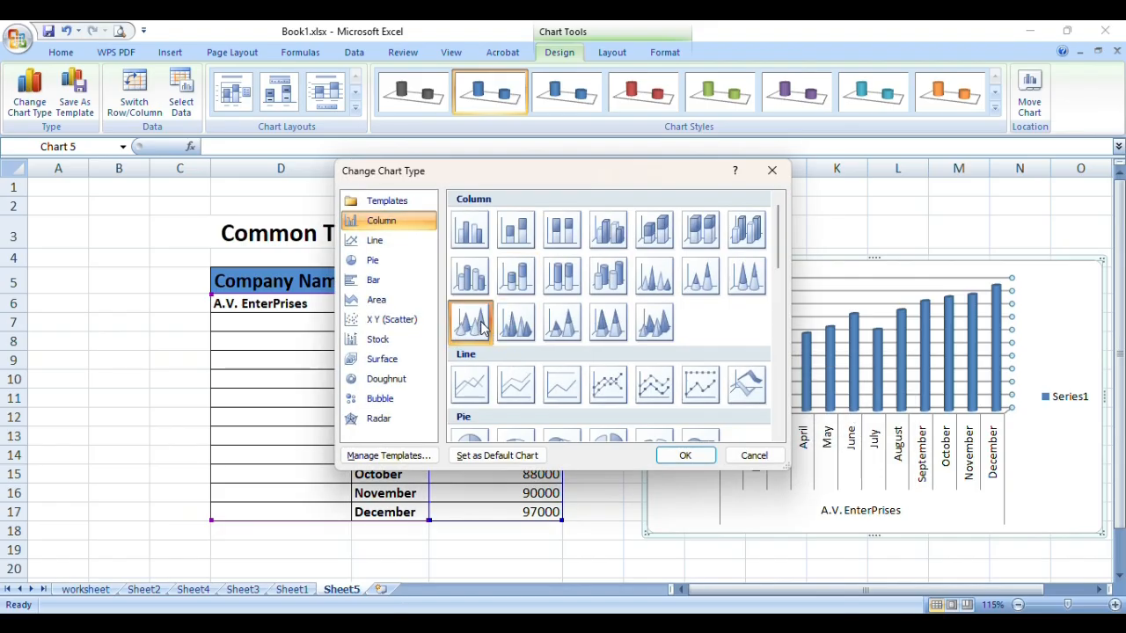
{"action": "left_click", "coordinate": [667, 459]}
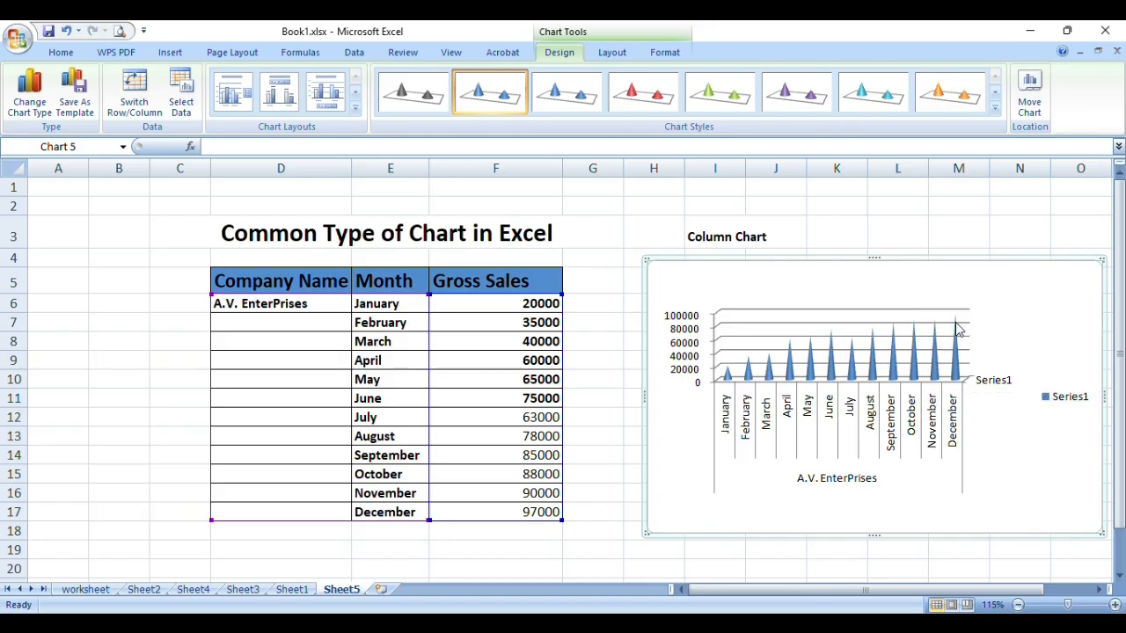
Change the chart type to the two-dimensional Stacked Column.
{"action": "right_click", "coordinate": [931, 366]}
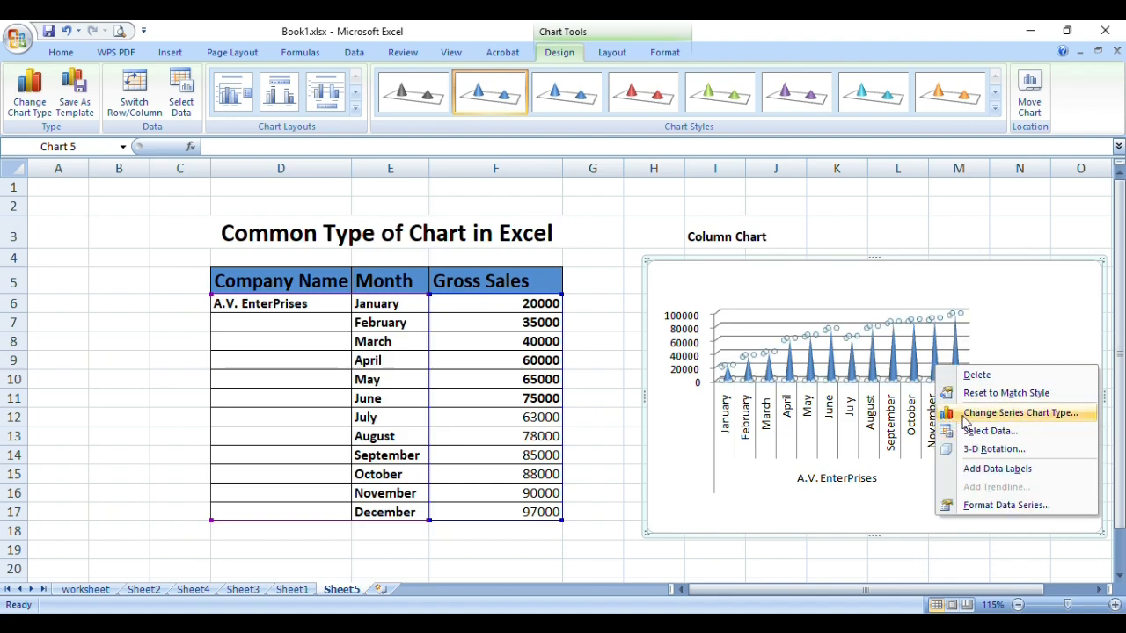
{"action": "left_click", "coordinate": [968, 414]}
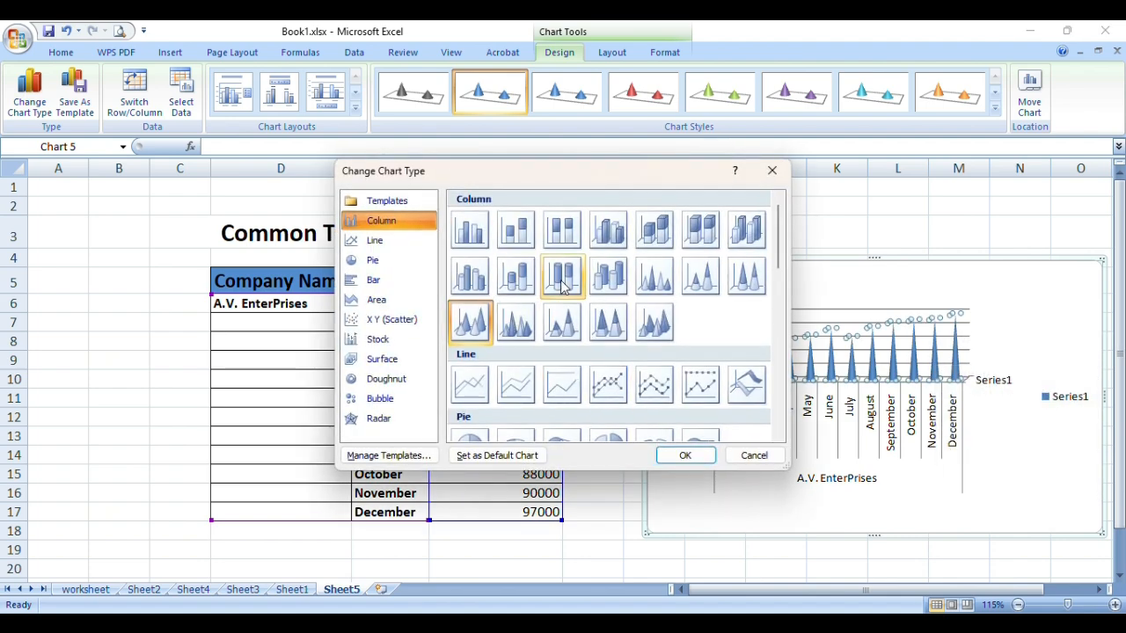
{"action": "left_click", "coordinate": [514, 230]}
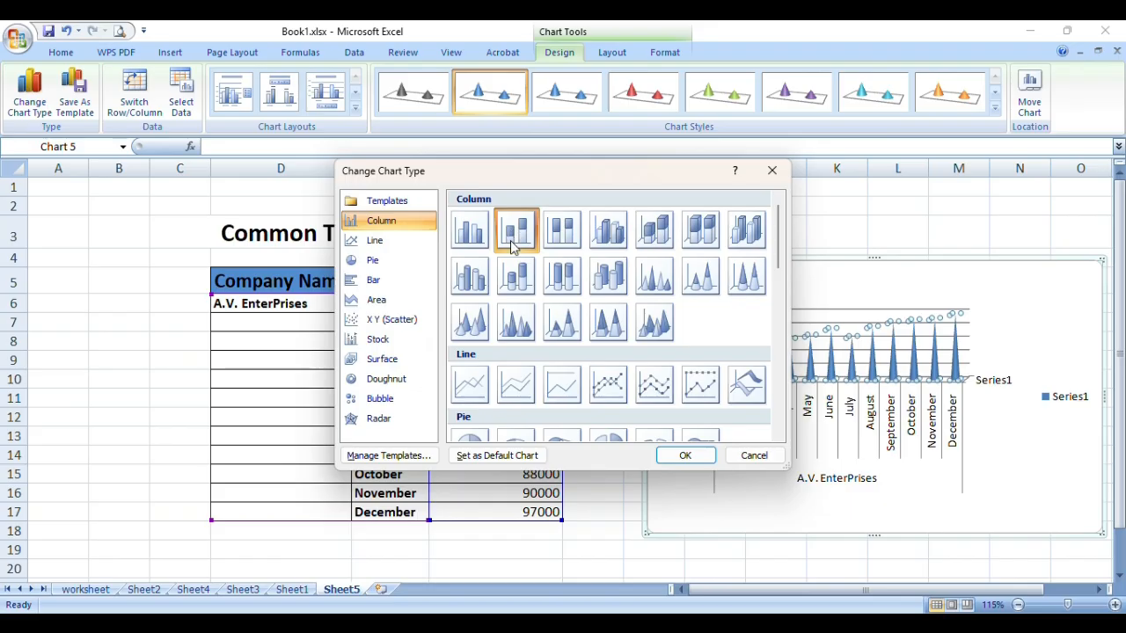
{"action": "left_click", "coordinate": [695, 455]}
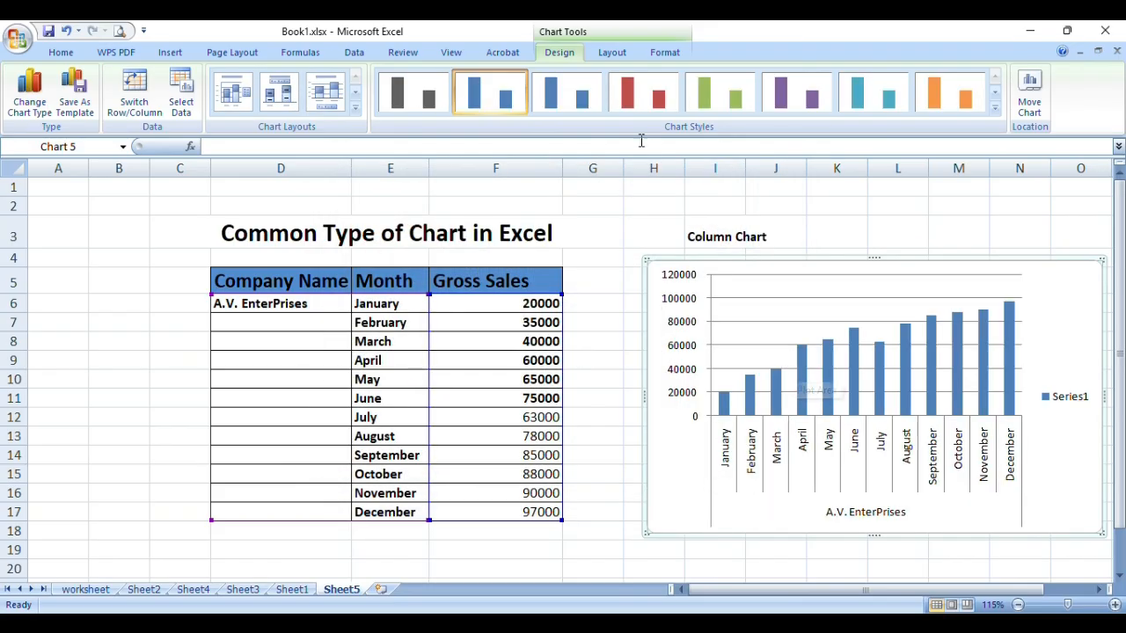
Try the second blue and the orange chart styles, and return the chart to its original blue style.
{"action": "left_click", "coordinate": [568, 95]}
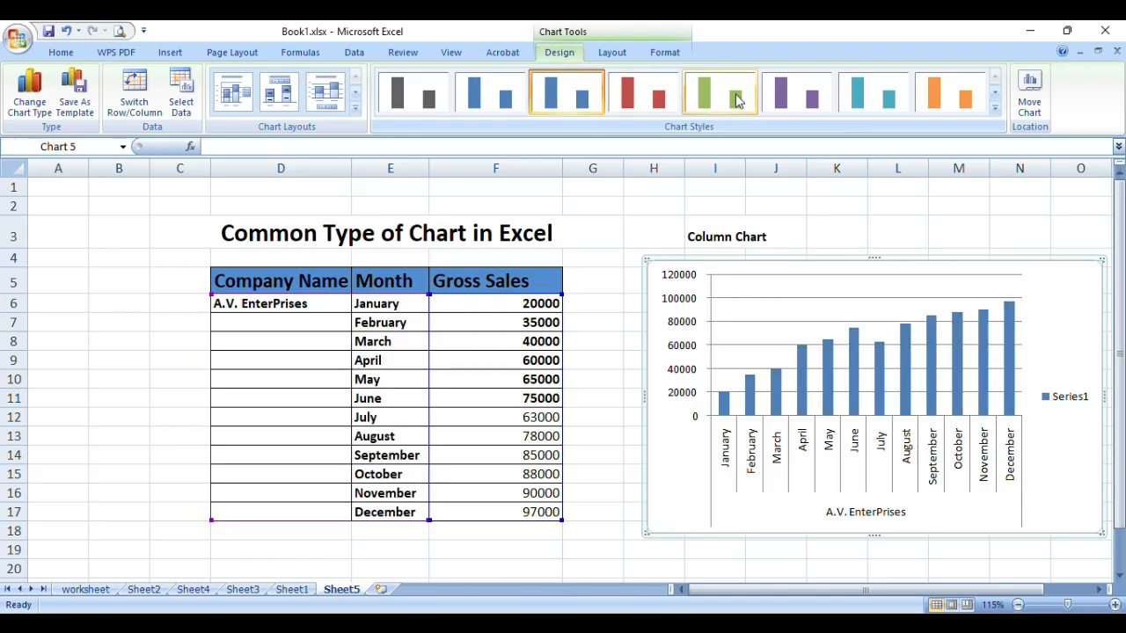
{"action": "left_click", "coordinate": [944, 108]}
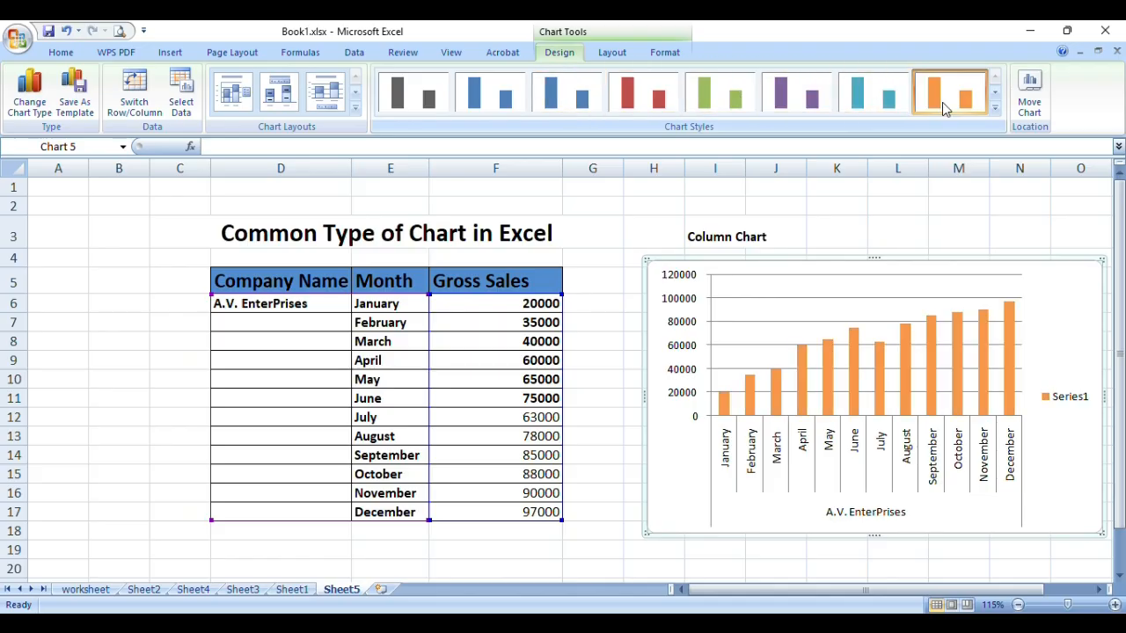
{"action": "left_click", "coordinate": [489, 97]}
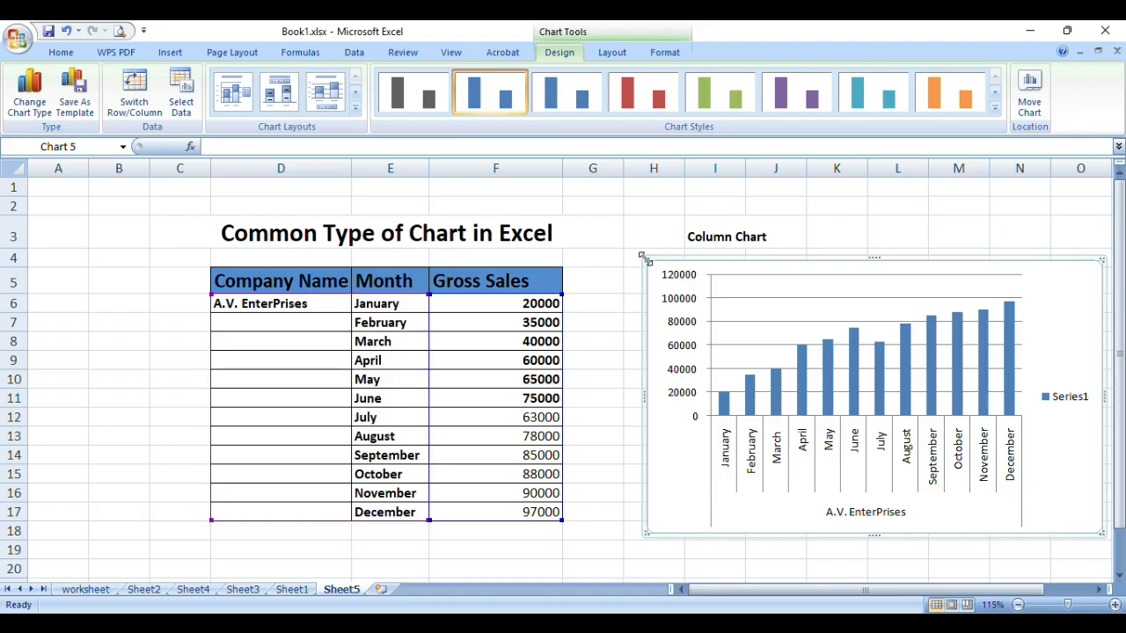
Shrink the column chart and place it directly under the Column Chart heading, spanning about rows 4 to 9.
{"action": "left_click_drag", "start_coordinate": [645, 259], "coordinate": [854, 390]}
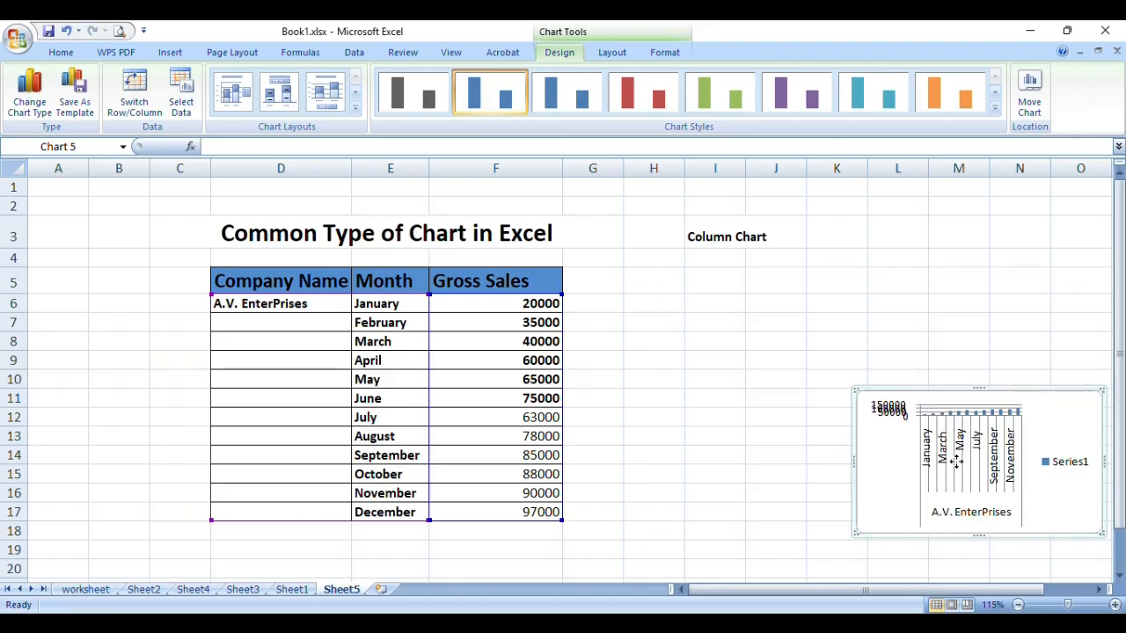
{"action": "left_click_drag", "start_coordinate": [957, 462], "coordinate": [694, 325]}
{"action": "left_click_drag", "start_coordinate": [838, 396], "coordinate": [816, 350]}
Enter the heading "Bar Chart" in cell I10, below the column chart.
{"action": "scroll", "coordinate": [821, 387], "scroll_direction": "down", "scroll_amount": 1}
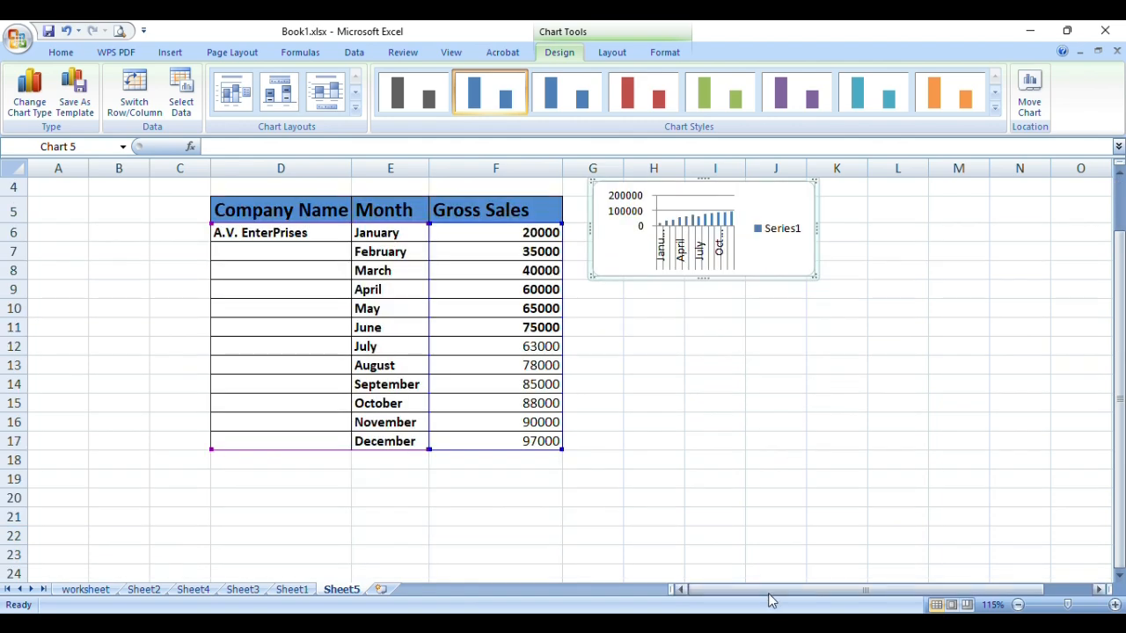
{"action": "left_click_drag", "start_coordinate": [769, 594], "coordinate": [799, 605]}
{"action": "scroll", "coordinate": [824, 397], "scroll_direction": "up", "scroll_amount": 1}
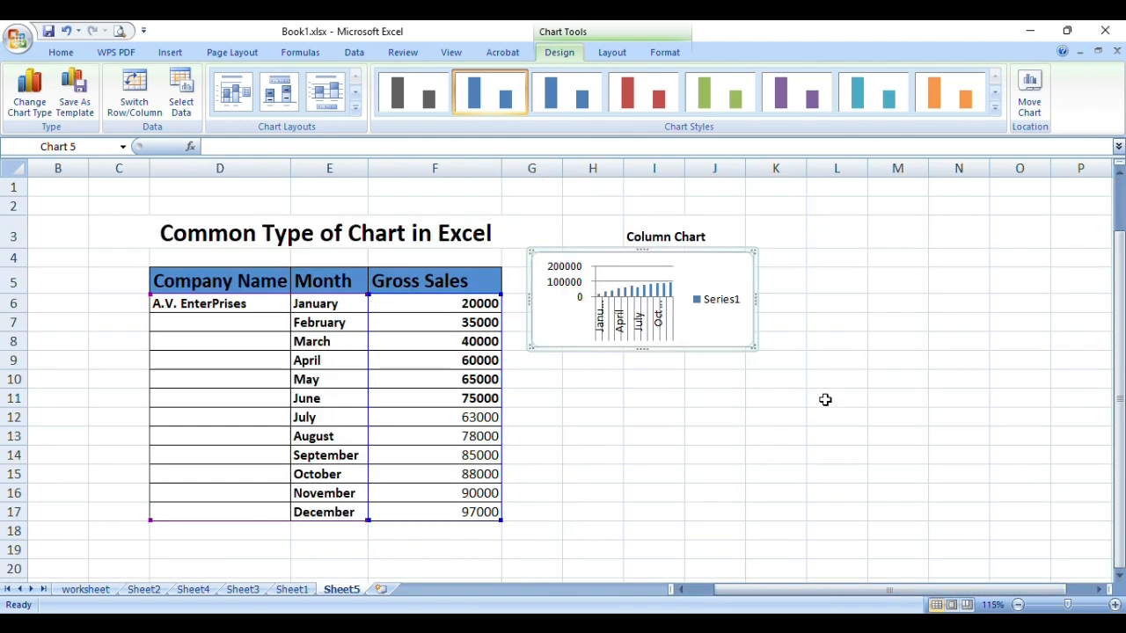
{"action": "left_click", "coordinate": [651, 377]}
{"action": "double_click", "coordinate": [659, 380]}
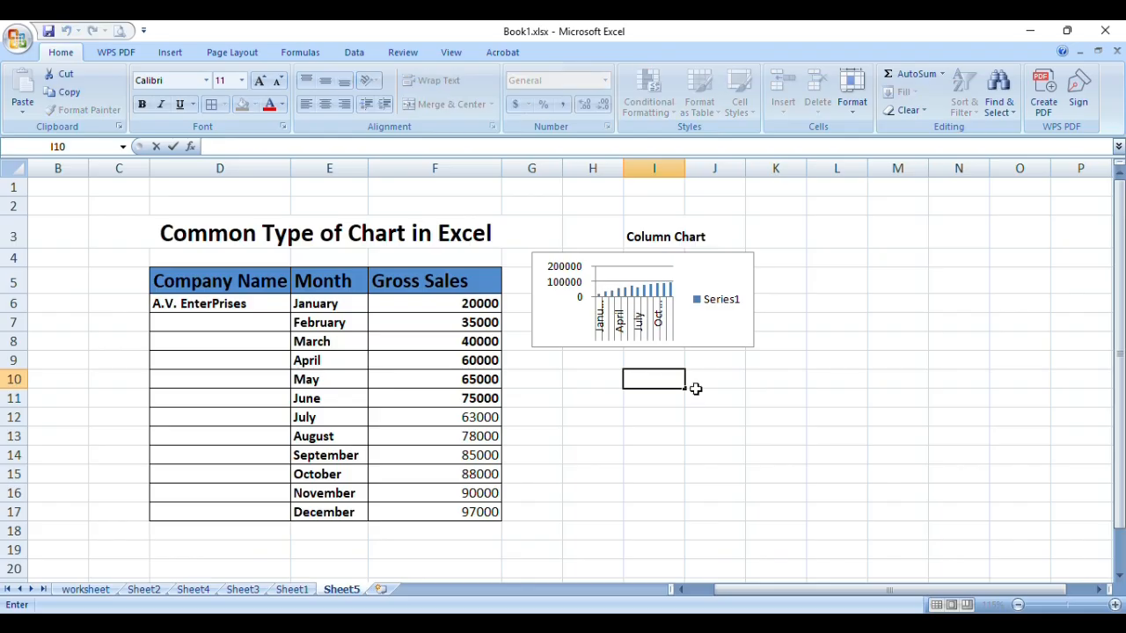
{"action": "type", "text": "Bar Chart"}
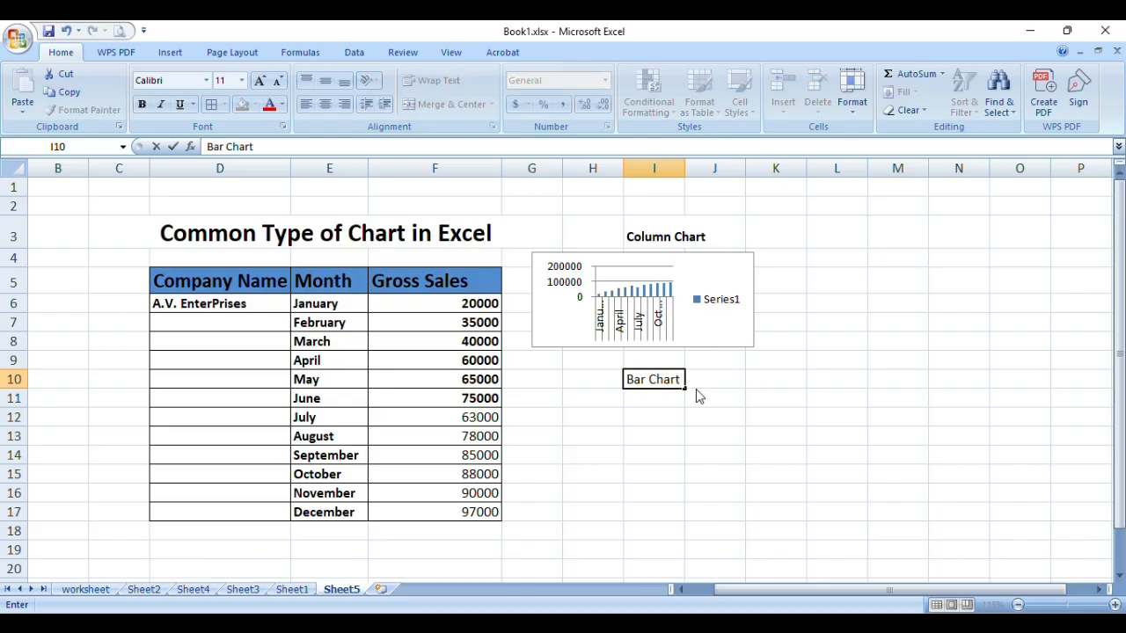
Make the "Bar Chart" heading in cell I10 bold.
{"action": "left_click", "coordinate": [696, 391]}
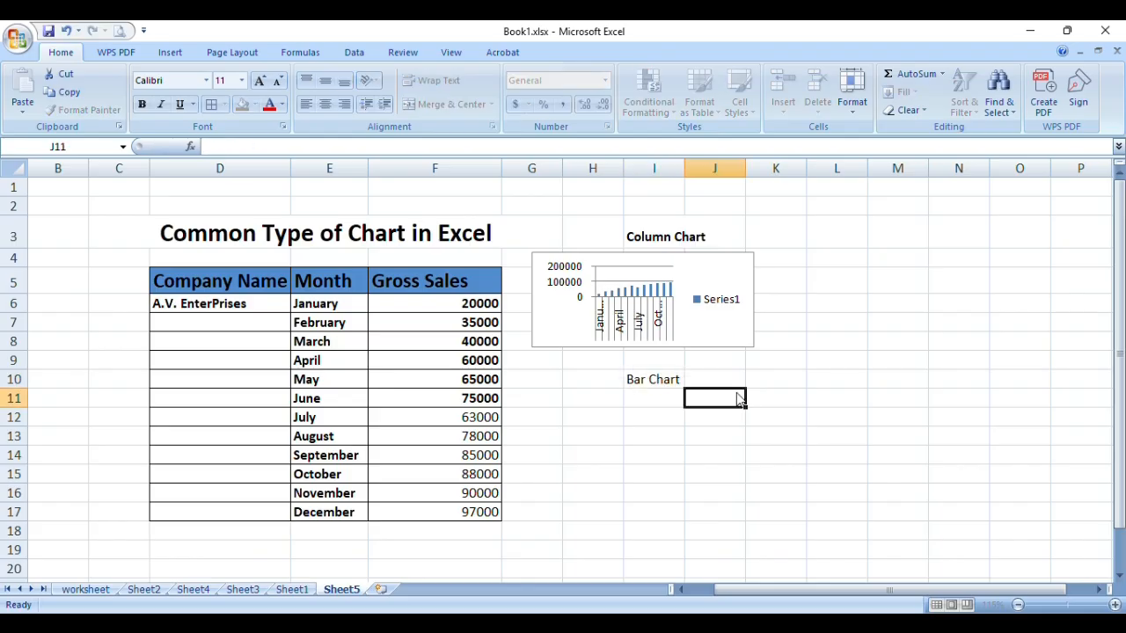
{"action": "left_click", "coordinate": [630, 382]}
{"action": "left_click", "coordinate": [141, 104]}
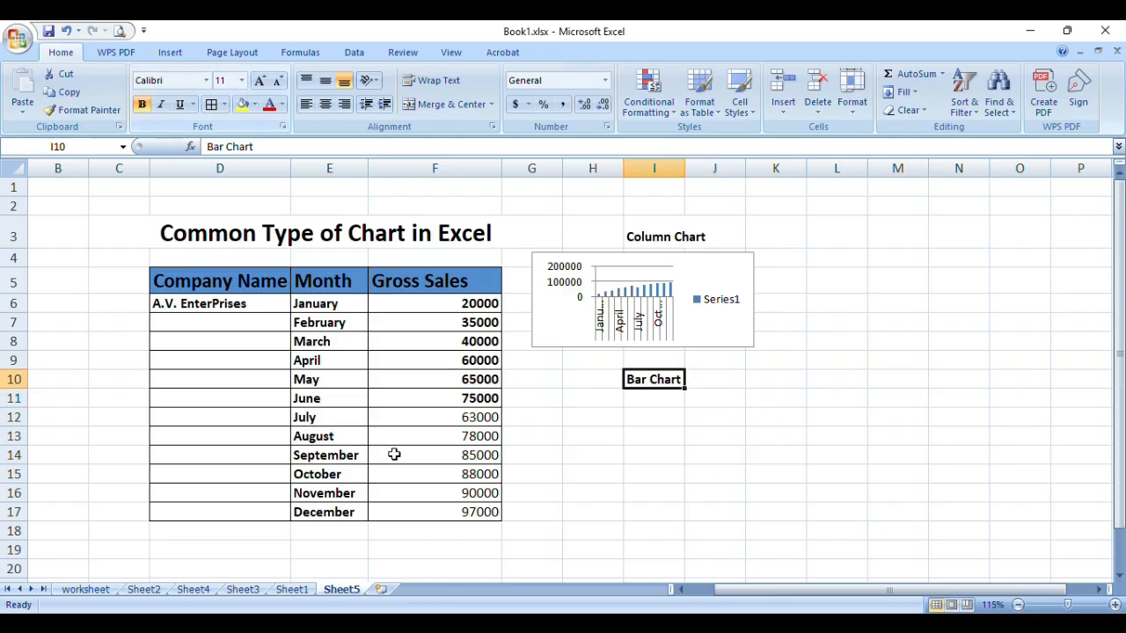
Insert an empty 3-D stacked bar chart from blank cell J14 and move it clear of the sales table.
{"action": "left_click", "coordinate": [714, 454]}
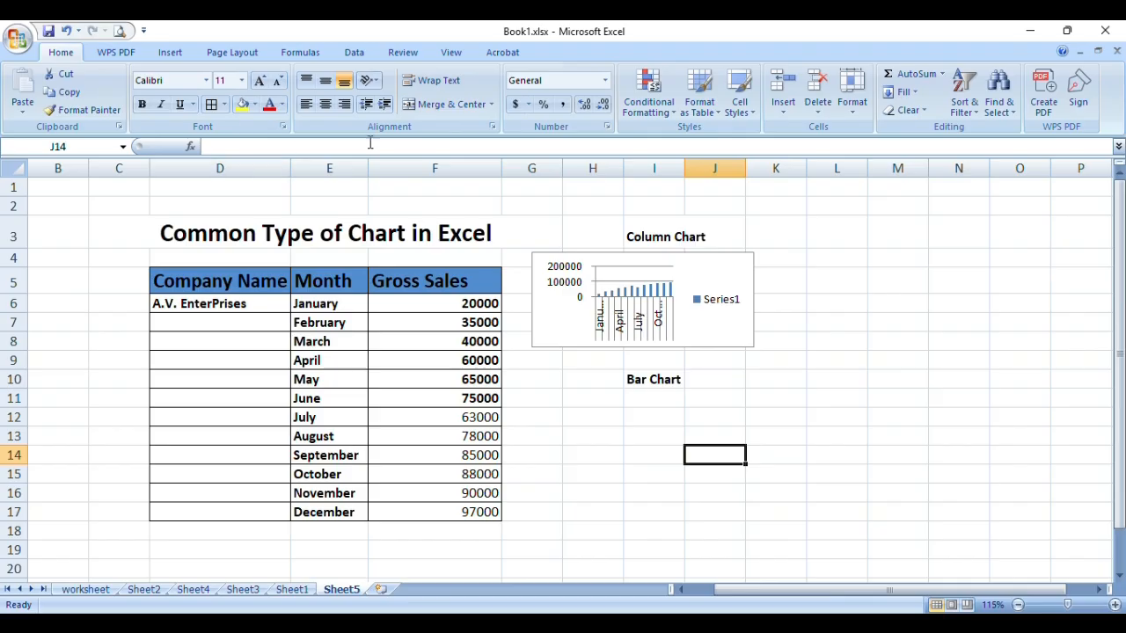
{"action": "left_click", "coordinate": [170, 52]}
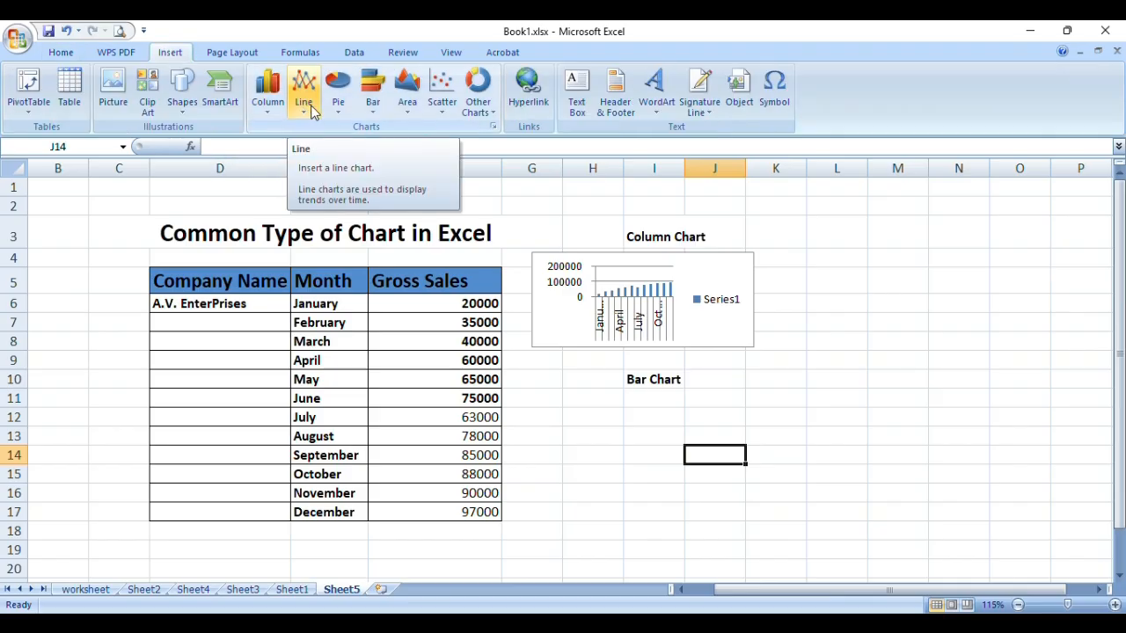
{"action": "left_click", "coordinate": [375, 108]}
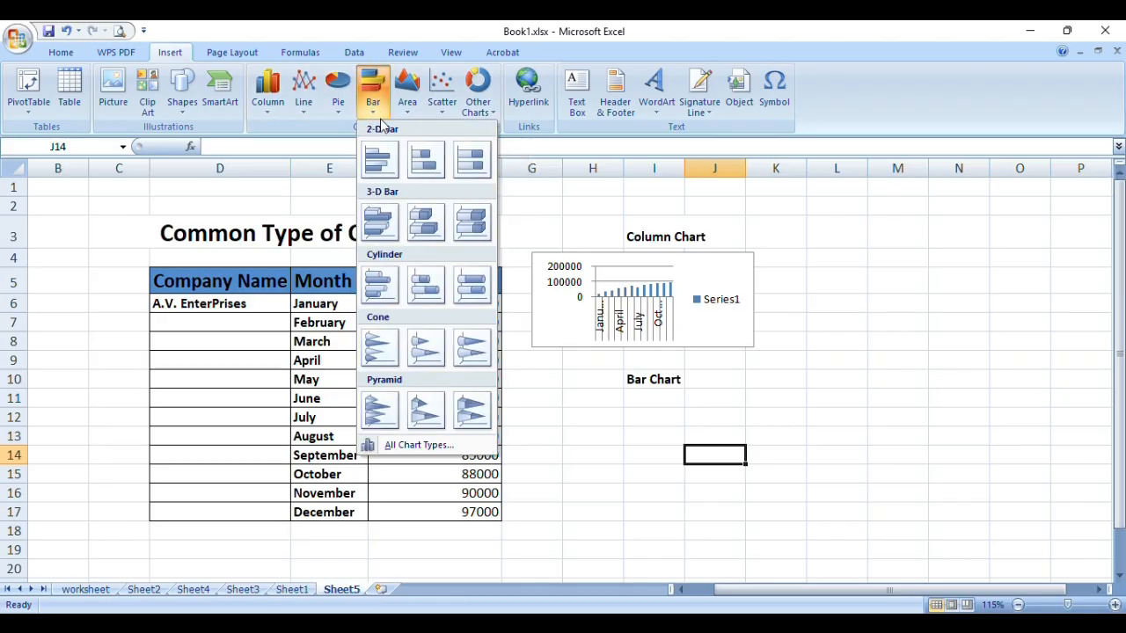
{"action": "left_click", "coordinate": [422, 223]}
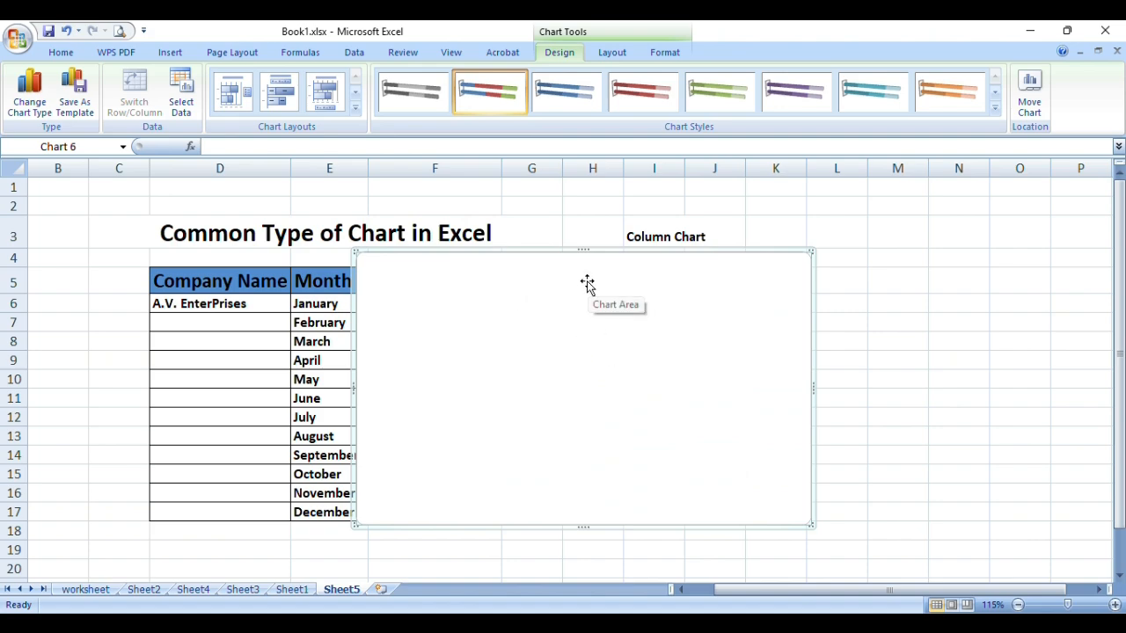
{"action": "left_click_drag", "start_coordinate": [587, 284], "coordinate": [815, 299]}
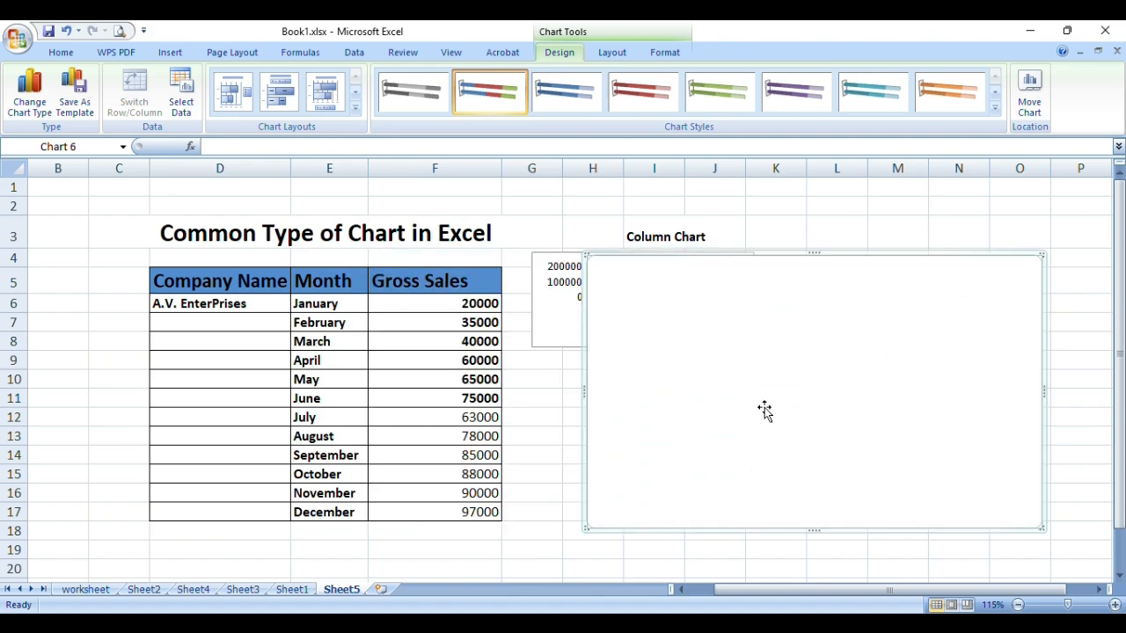
Set the bar chart's data range to the table cells D6:F17 on Sheet5.
{"action": "right_click", "coordinate": [760, 407]}
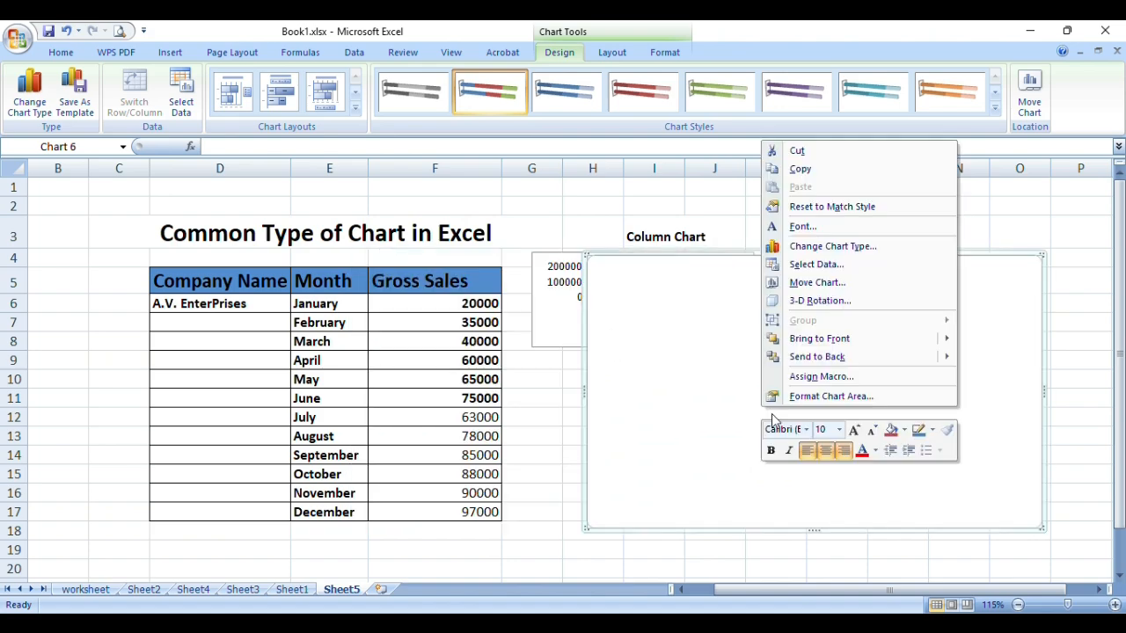
{"action": "left_click", "coordinate": [815, 264]}
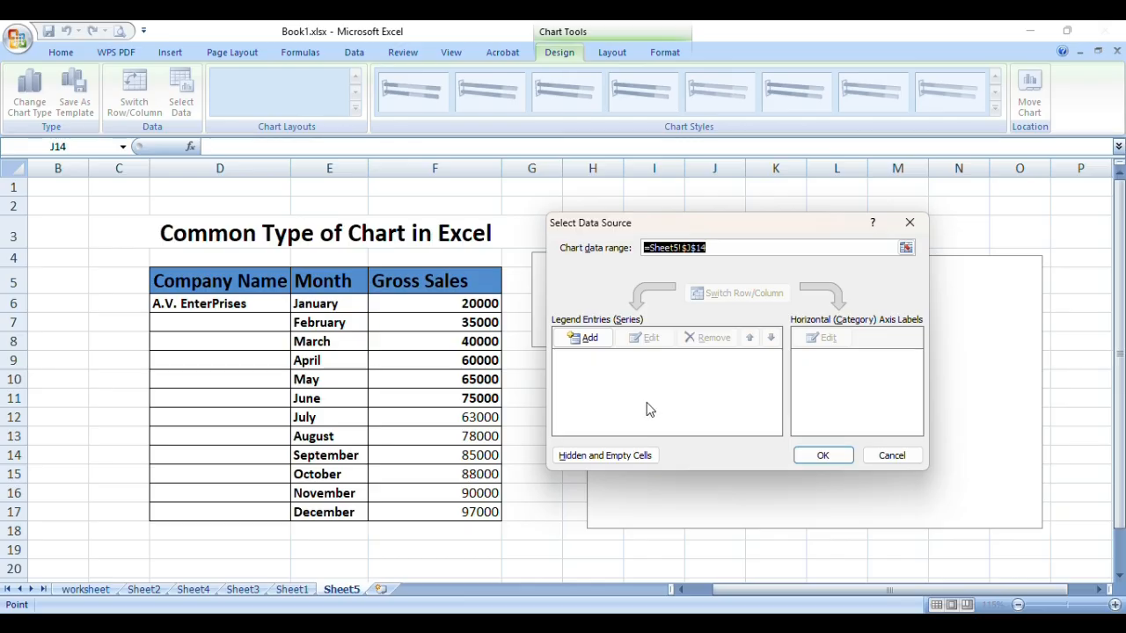
{"action": "left_click_drag", "start_coordinate": [218, 308], "coordinate": [445, 508]}
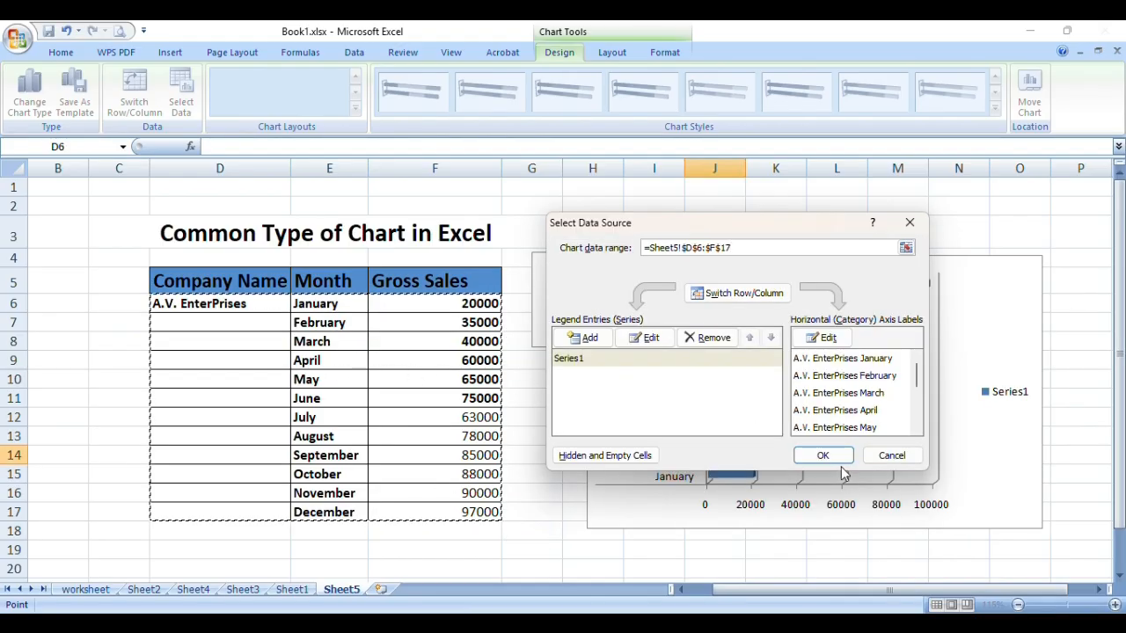
{"action": "left_click", "coordinate": [827, 457]}
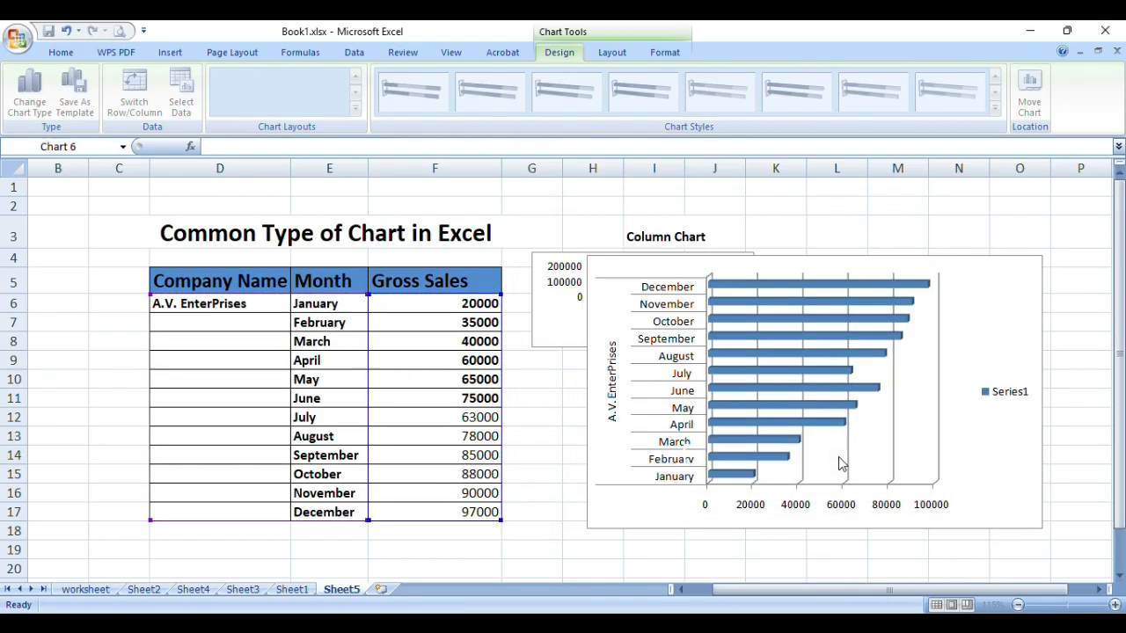
{"action": "left_click", "coordinate": [715, 269]}
{"action": "left_click_drag", "start_coordinate": [779, 269], "coordinate": [774, 268]}
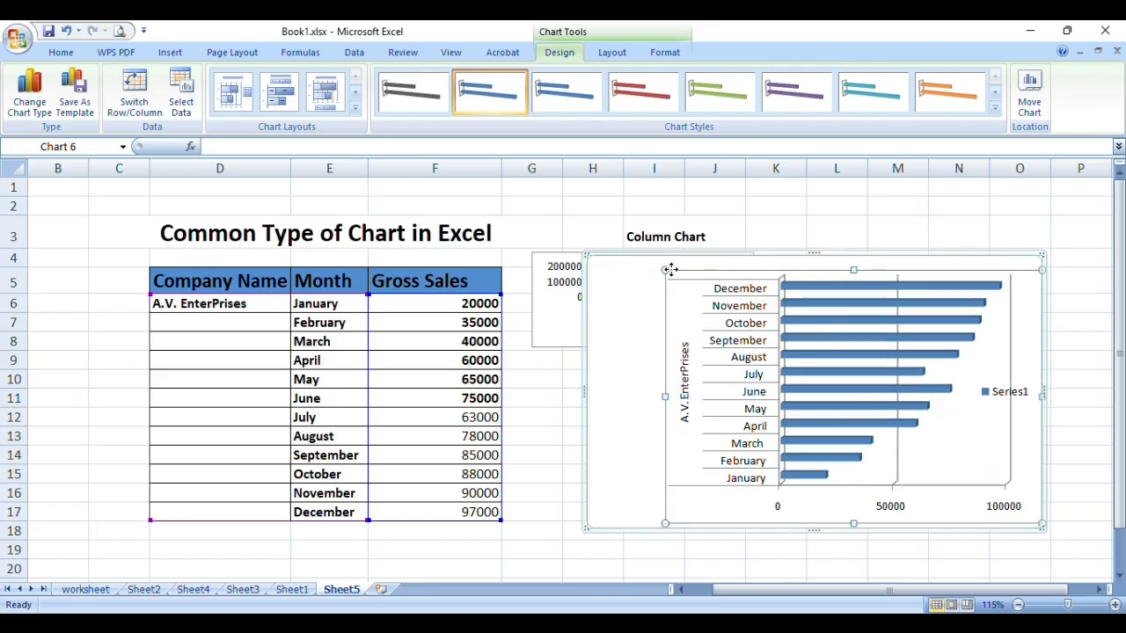
{"action": "left_click_drag", "start_coordinate": [712, 301], "coordinate": [647, 300]}
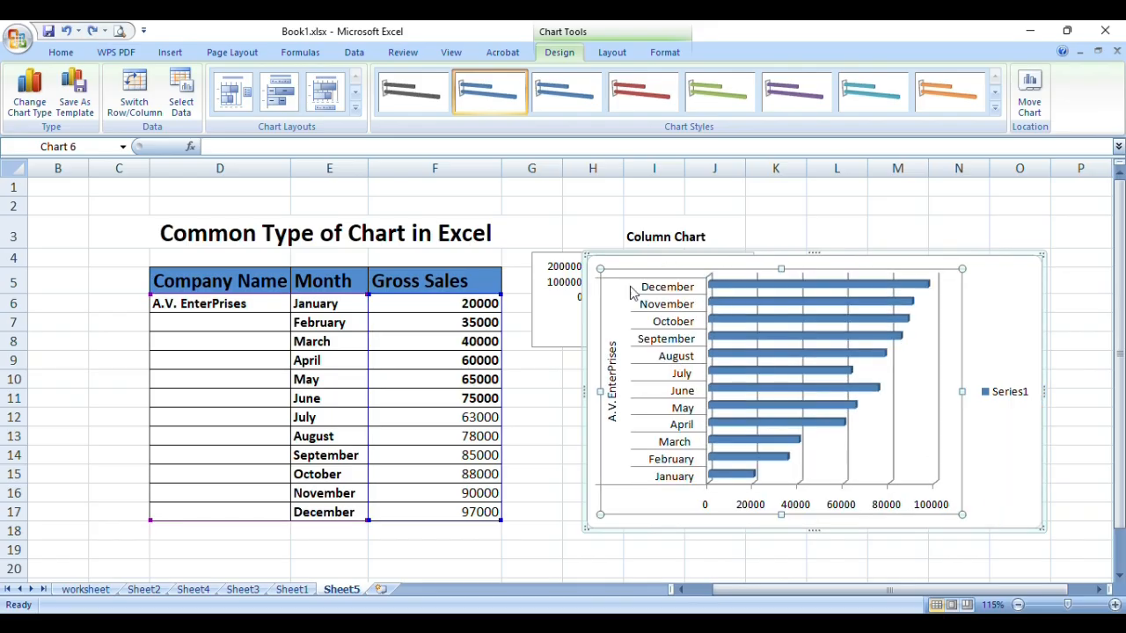
Shrink the bar chart and move it below the column chart, near the Bar Chart heading.
{"action": "left_click_drag", "start_coordinate": [601, 266], "coordinate": [712, 264]}
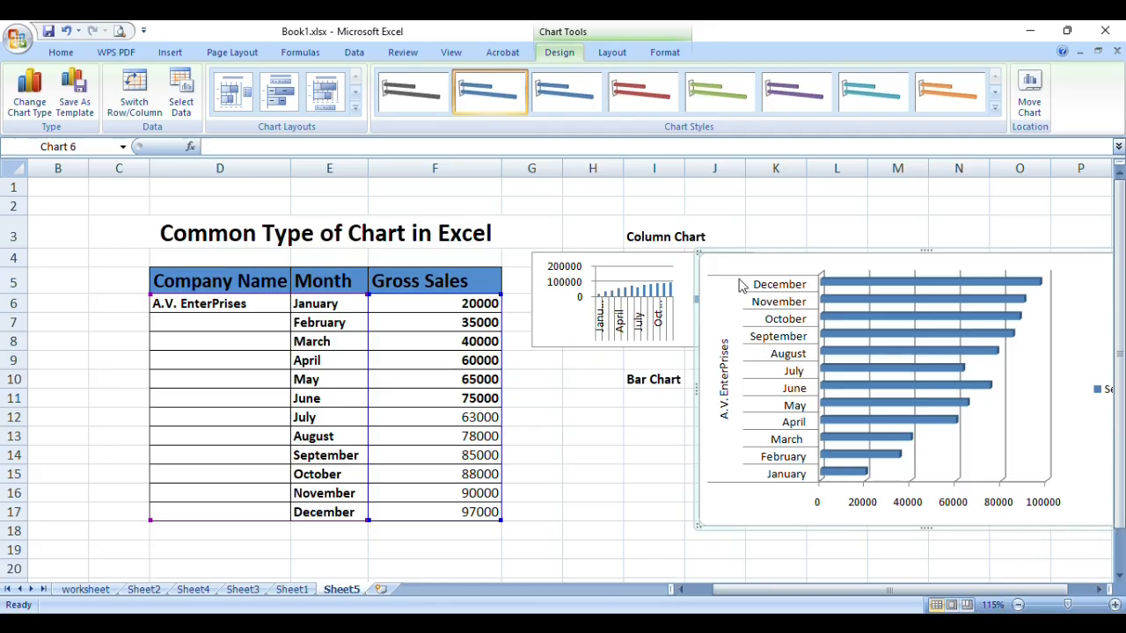
{"action": "left_click_drag", "start_coordinate": [695, 253], "coordinate": [845, 333]}
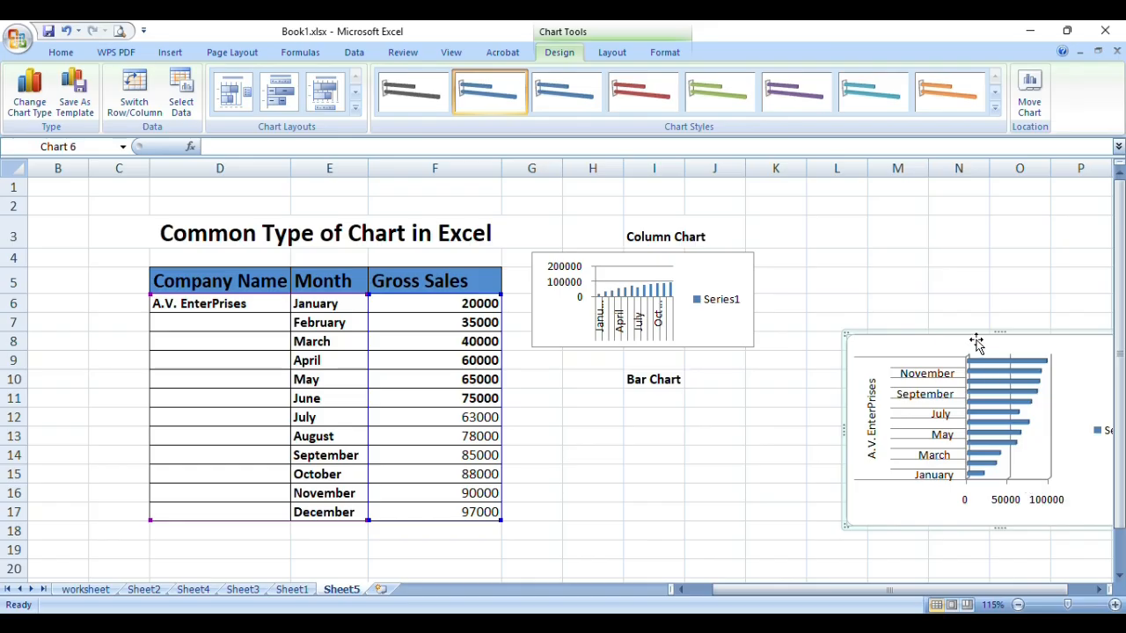
{"action": "left_click_drag", "start_coordinate": [976, 343], "coordinate": [648, 403]}
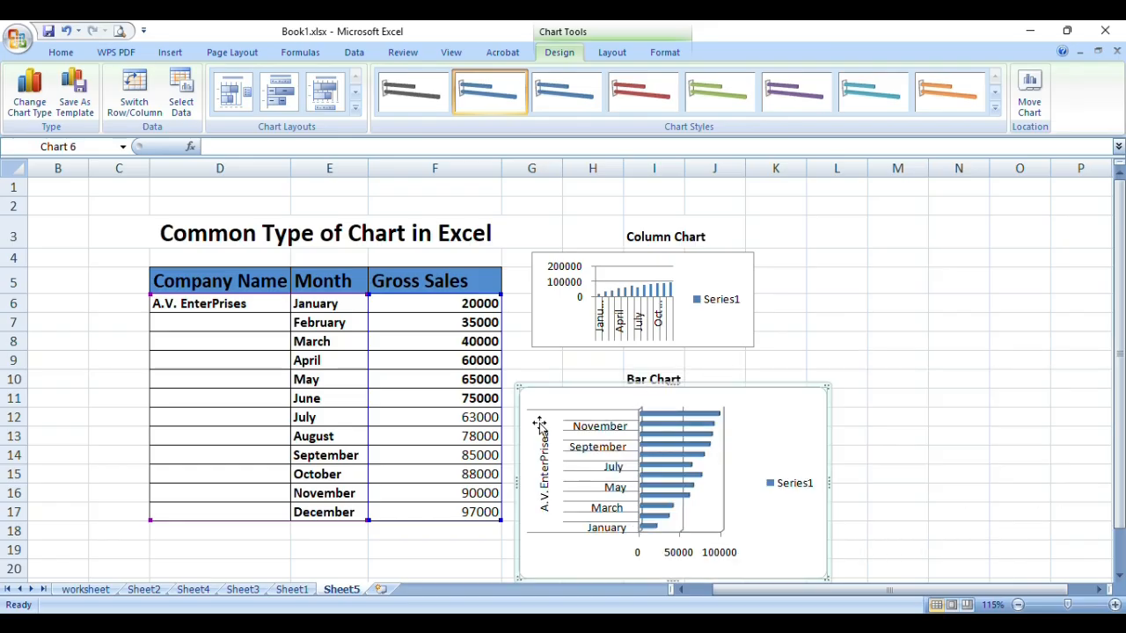
Reduce the bar chart further to about rows 12 to 18, leaving the Bar Chart heading uncovered.
{"action": "left_click_drag", "start_coordinate": [516, 387], "coordinate": [540, 388]}
{"action": "left_click", "coordinate": [637, 437]}
{"action": "left_click", "coordinate": [563, 419]}
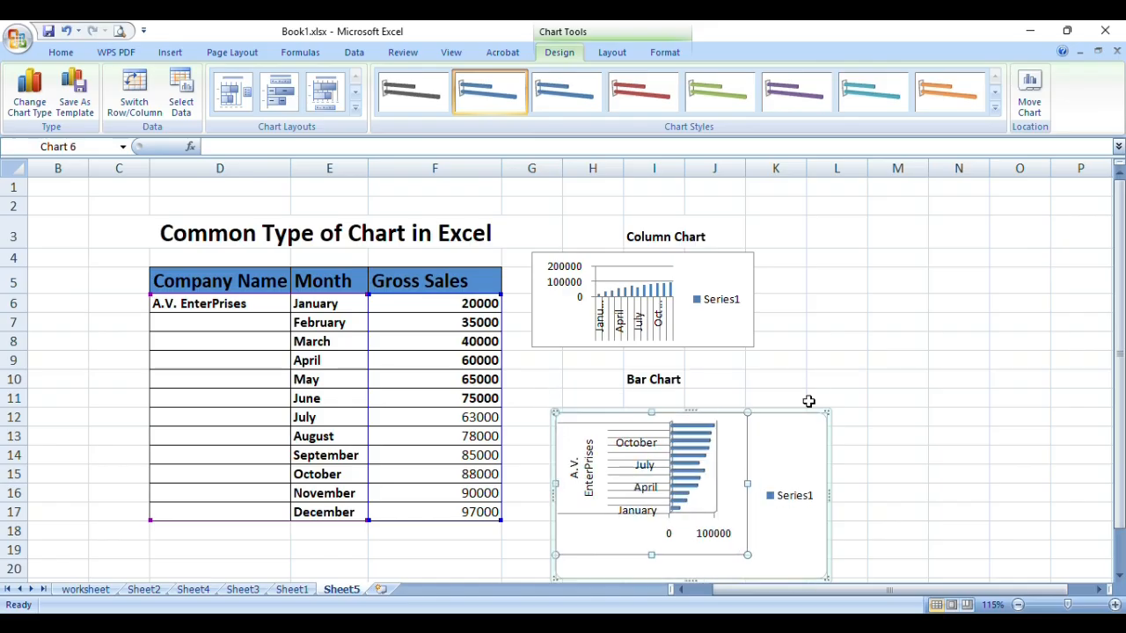
{"action": "left_click", "coordinate": [834, 381]}
{"action": "left_click", "coordinate": [801, 479]}
{"action": "scroll", "coordinate": [862, 498], "scroll_direction": "down", "scroll_amount": 1}
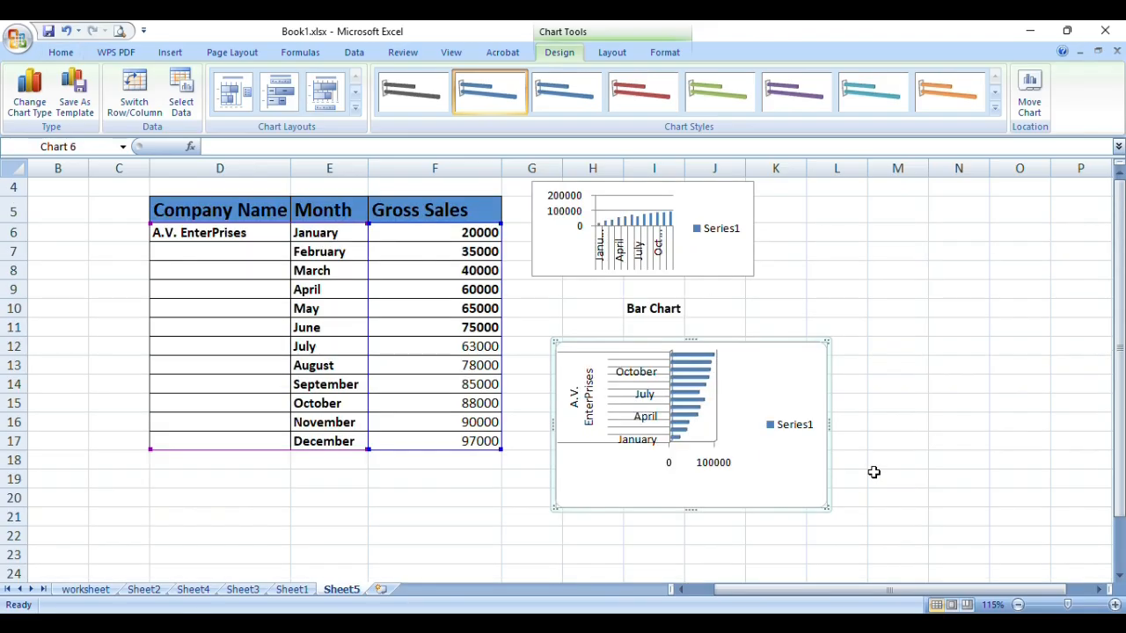
{"action": "left_click_drag", "start_coordinate": [827, 509], "coordinate": [781, 472]}
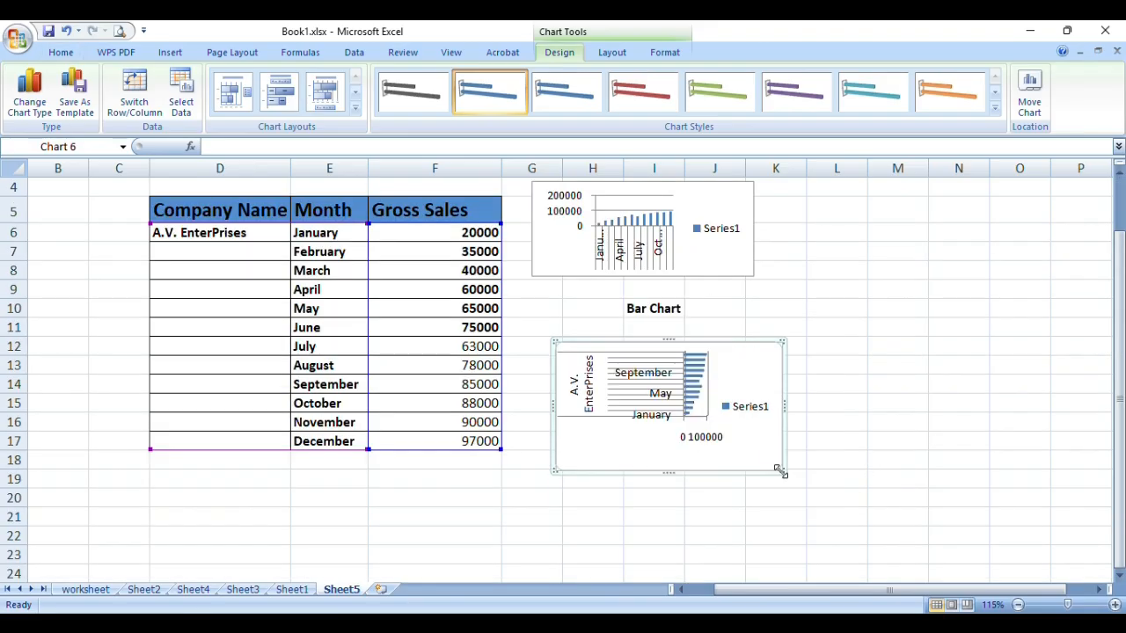
Fit the bar chart directly under its heading at about rows 11 to 16, matching the column chart's width.
{"action": "left_click", "coordinate": [921, 365]}
{"action": "left_click", "coordinate": [589, 446]}
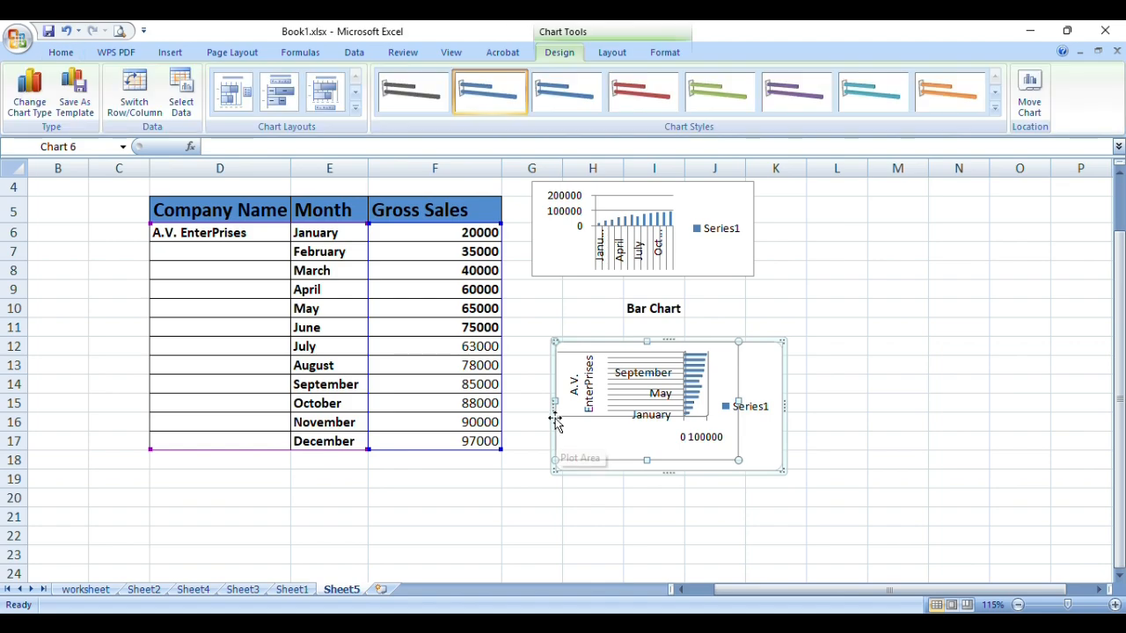
{"action": "left_click_drag", "start_coordinate": [555, 404], "coordinate": [530, 401]}
{"action": "left_click_drag", "start_coordinate": [783, 406], "coordinate": [765, 406]}
{"action": "left_click", "coordinate": [852, 357]}
{"action": "scroll", "coordinate": [871, 340], "scroll_direction": "up", "scroll_amount": 1}
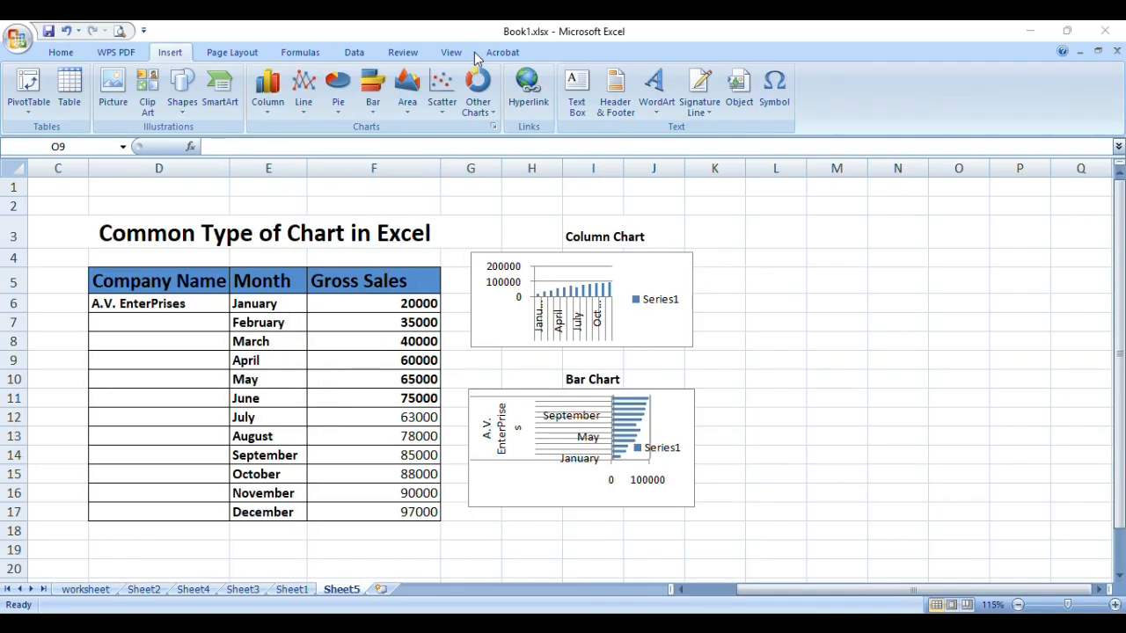
Insert an empty two-dimensional Stacked Line with Markers chart and move it off the sales table.
{"action": "left_click", "coordinate": [304, 114]}
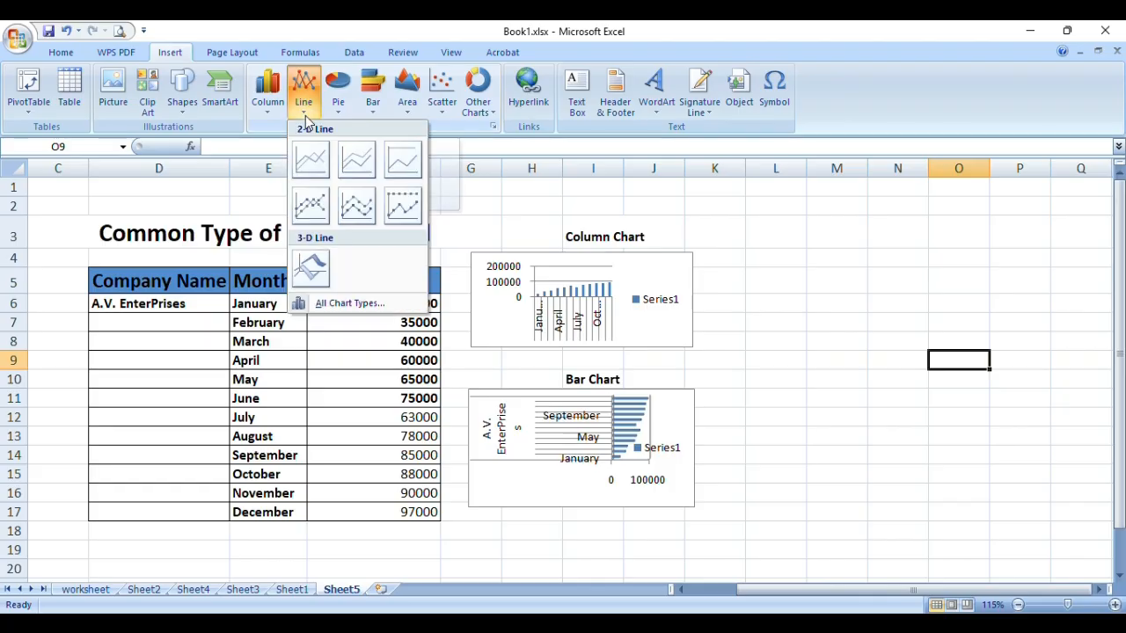
{"action": "left_click", "coordinate": [349, 211]}
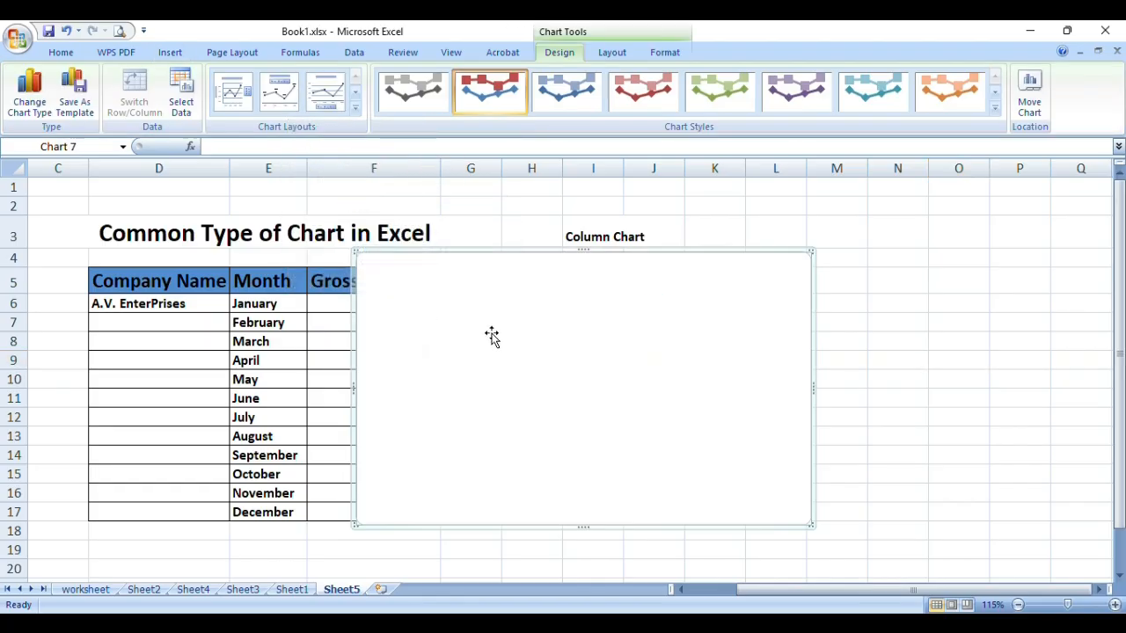
{"action": "left_click_drag", "start_coordinate": [485, 344], "coordinate": [827, 360]}
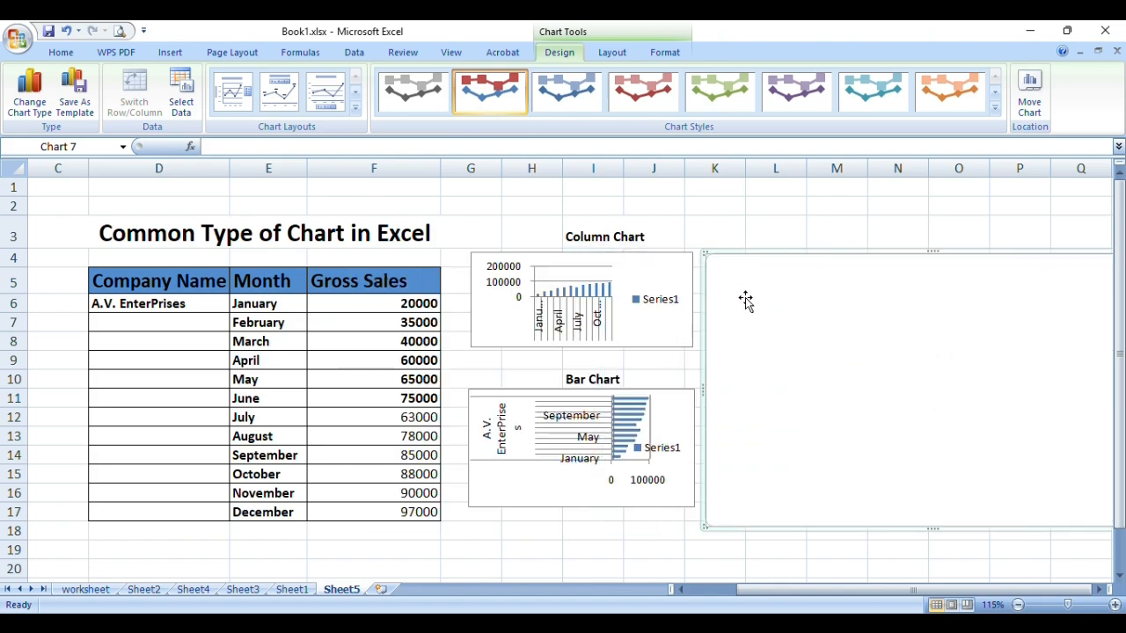
{"action": "left_click_drag", "start_coordinate": [819, 337], "coordinate": [618, 322]}
Set the line chart's data range to the table cells D6:F17.
{"action": "right_click", "coordinate": [579, 365]}
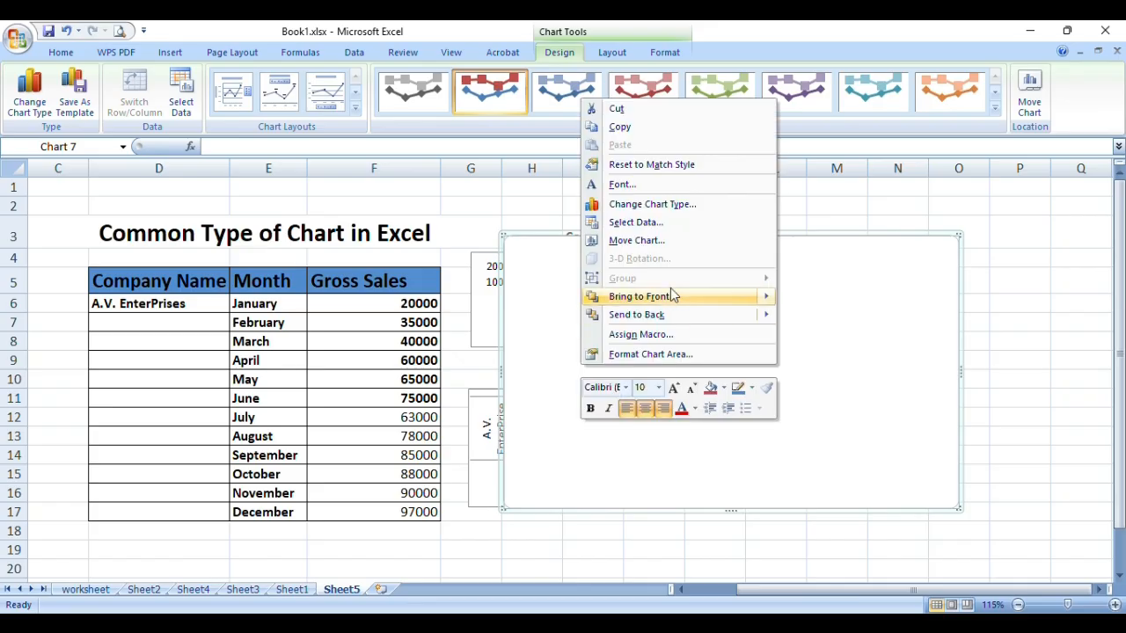
{"action": "left_click", "coordinate": [646, 222]}
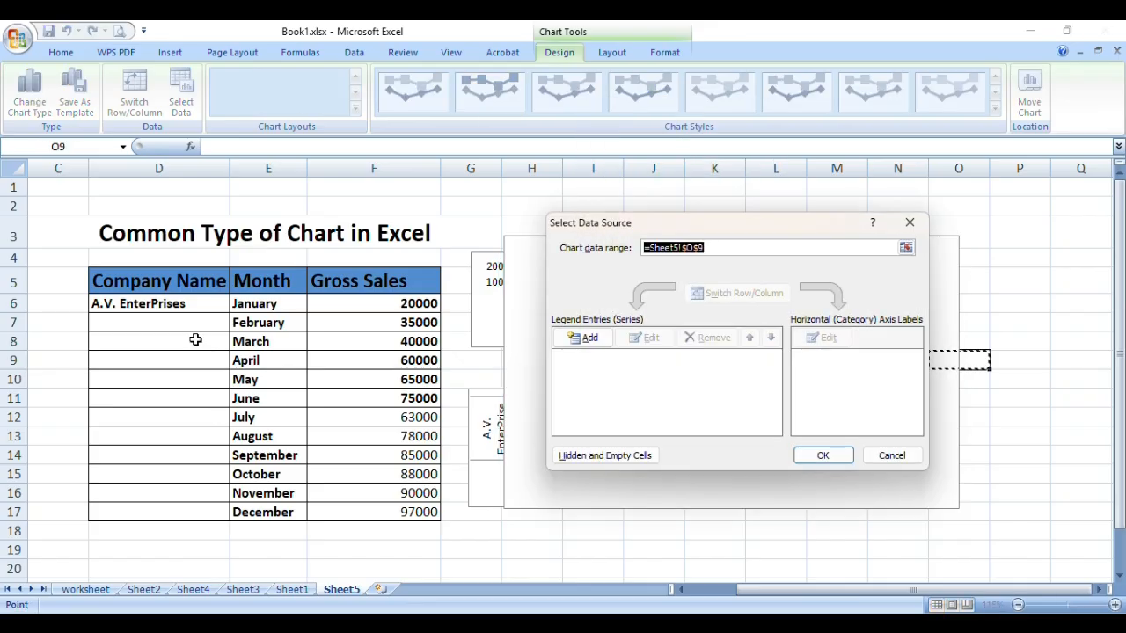
{"action": "left_click_drag", "start_coordinate": [191, 302], "coordinate": [383, 510]}
{"action": "left_click", "coordinate": [812, 456]}
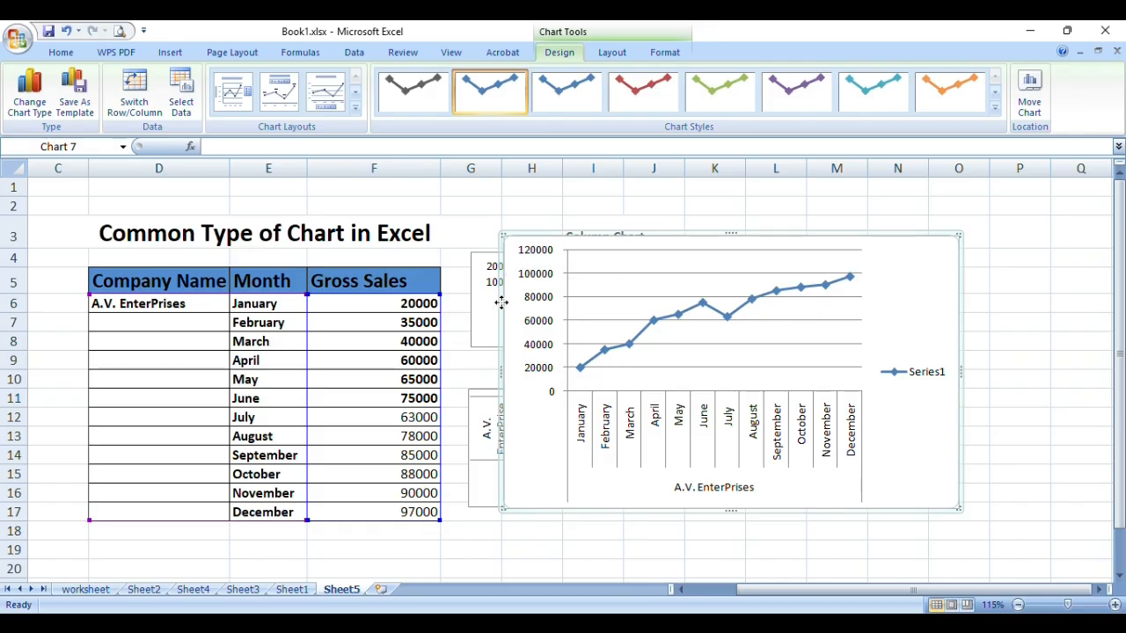
Move the line chart beside the column and bar charts and inspect its January, February and April data points.
{"action": "left_click_drag", "start_coordinate": [500, 302], "coordinate": [679, 349]}
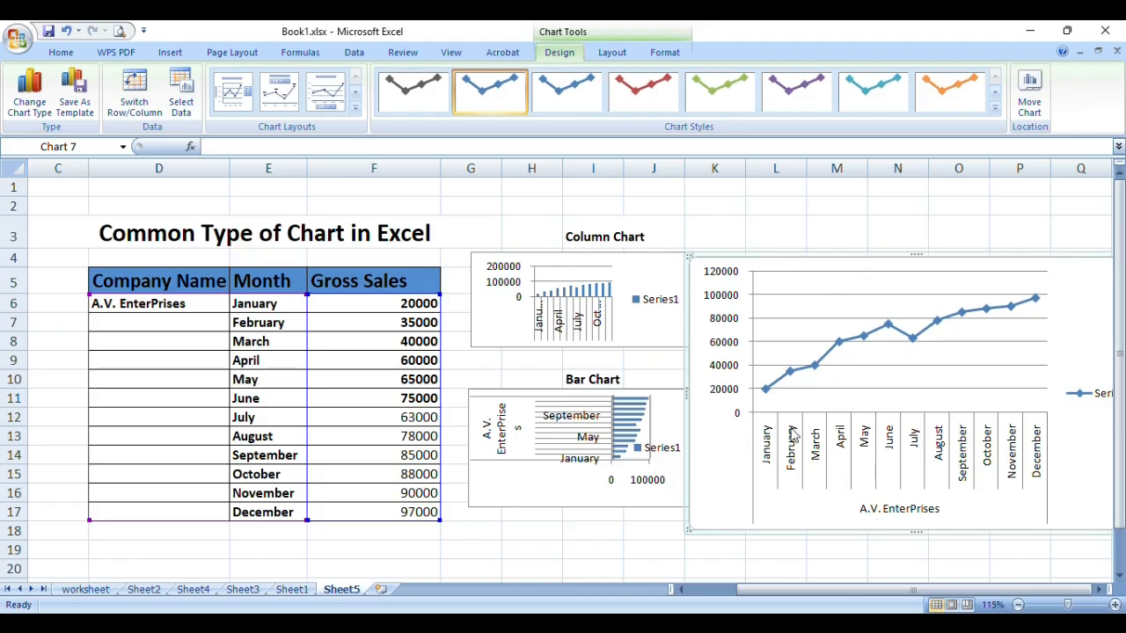
{"action": "mouse_move", "coordinate": [791, 377]}
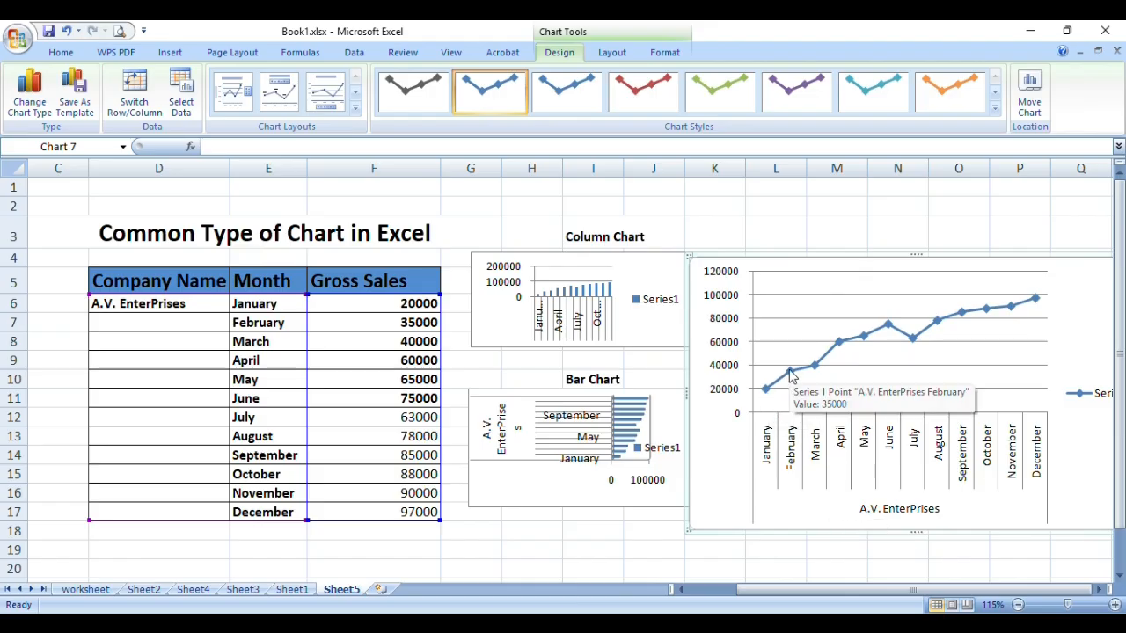
{"action": "mouse_move", "coordinate": [767, 394]}
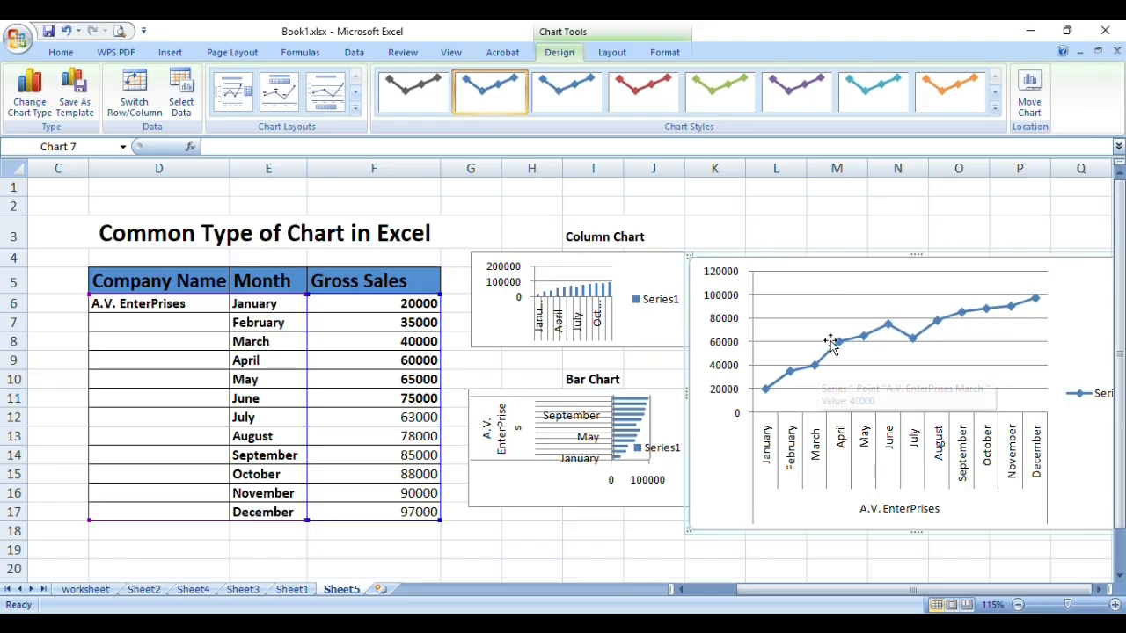
{"action": "mouse_move", "coordinate": [840, 346]}
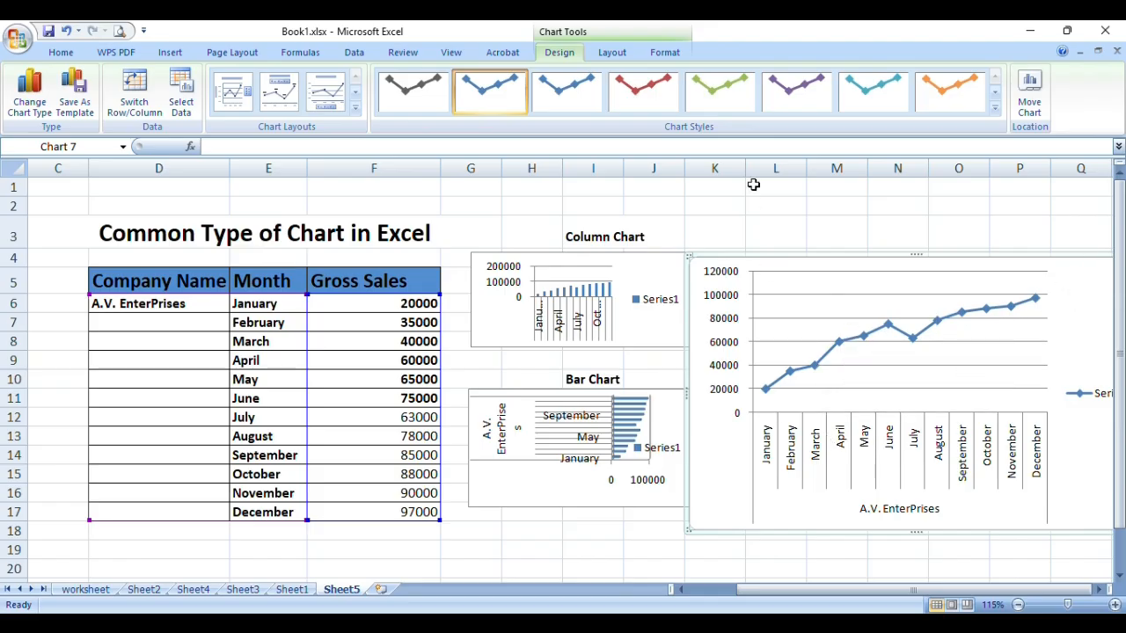
Apply the red chart style to the line chart and shrink it to about columns L to P, rows 4 to 15.
{"action": "left_click", "coordinate": [659, 98]}
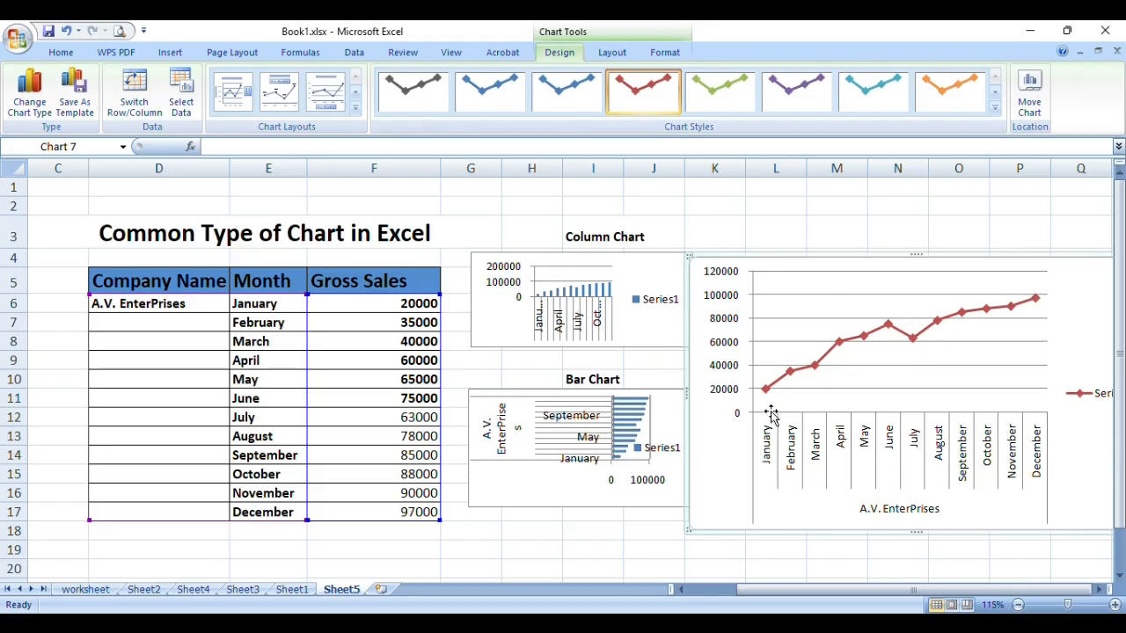
{"action": "scroll", "coordinate": [809, 436], "scroll_direction": "down", "scroll_amount": 1}
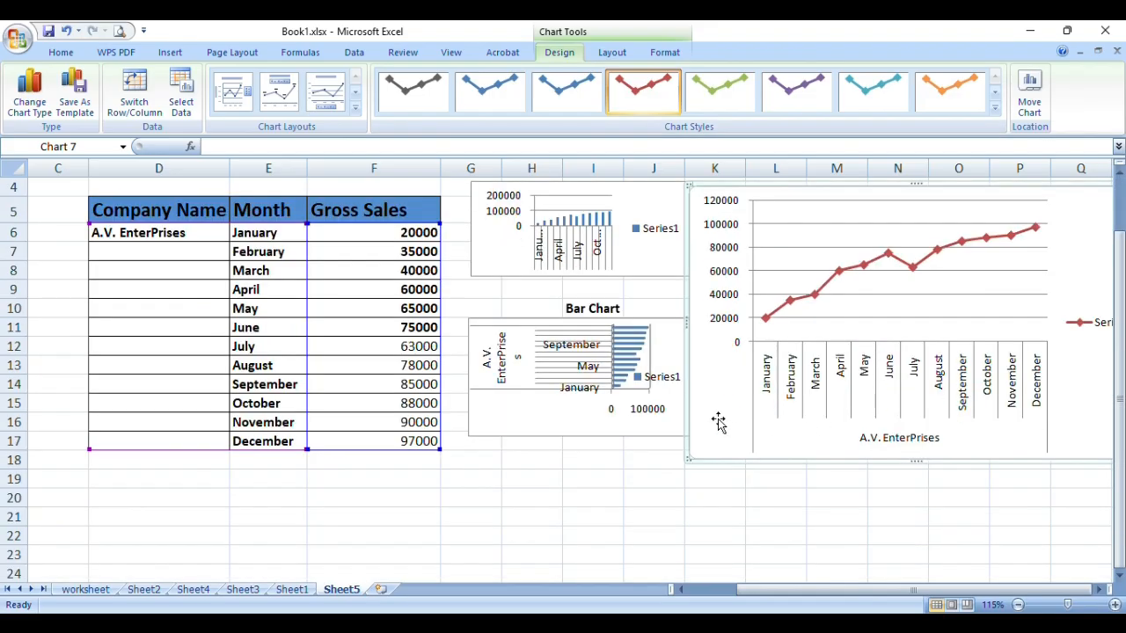
{"action": "scroll", "coordinate": [729, 423], "scroll_direction": "up", "scroll_amount": 1}
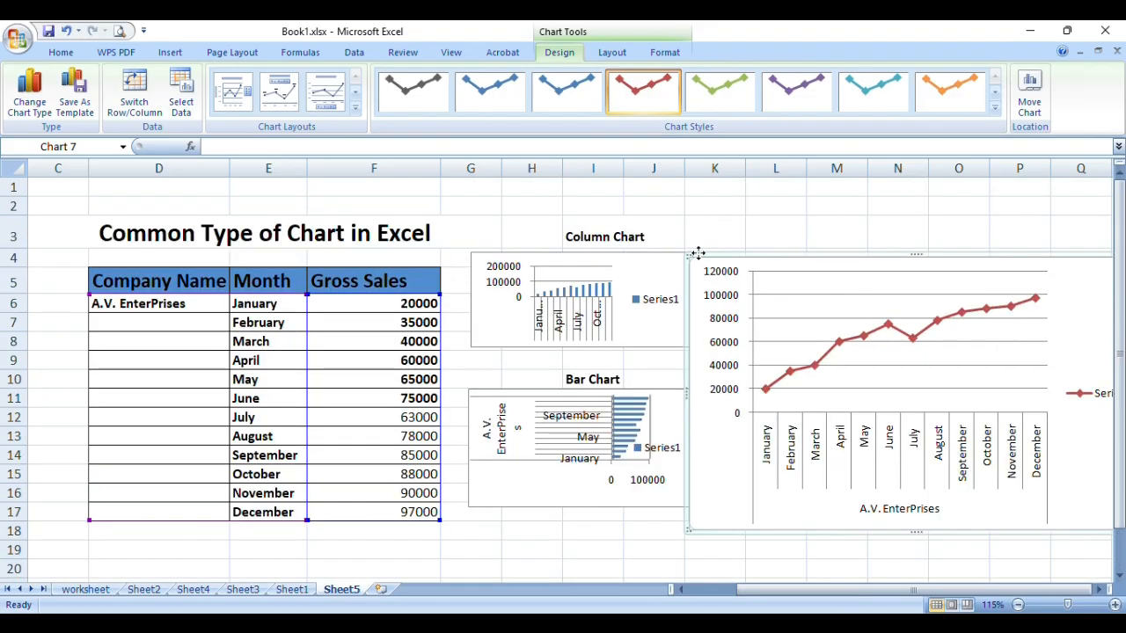
{"action": "mouse_move", "coordinate": [688, 256]}
{"action": "left_mouse_down"}
{"action": "mouse_move", "coordinate": [804, 261]}
{"action": "mouse_move", "coordinate": [840, 307]}
{"action": "mouse_move", "coordinate": [764, 253]}
{"action": "mouse_move", "coordinate": [755, 261]}
{"action": "left_mouse_up"}
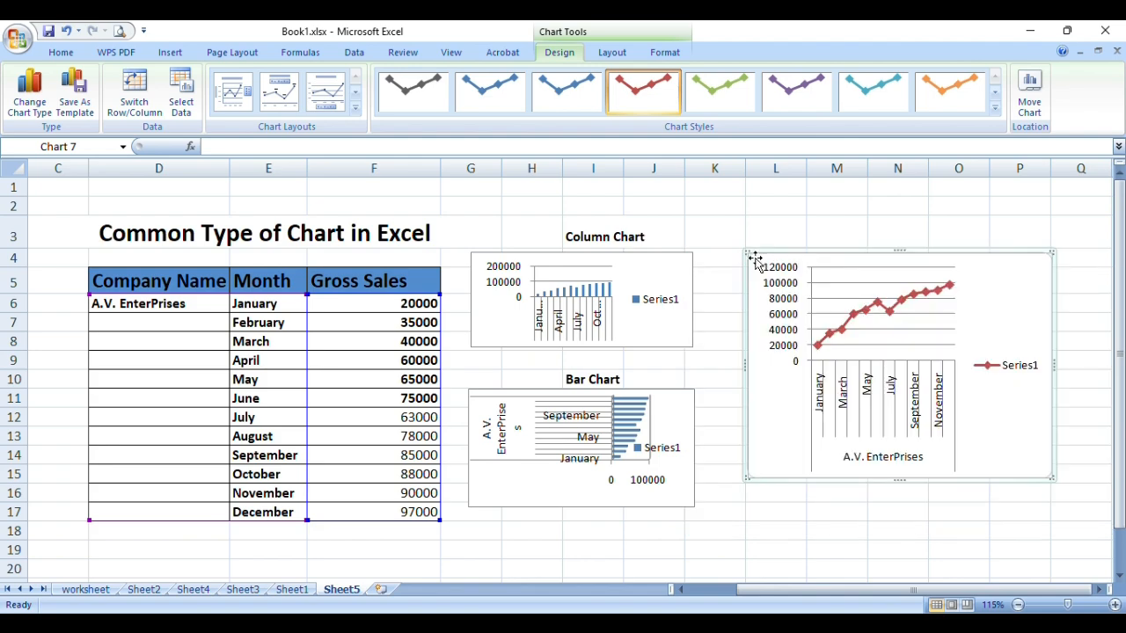
Enter the heading "Line Chart" in cell L3 and shrink the line chart to about columns L to O, rows 4 to 9.
{"action": "double_click", "coordinate": [764, 233]}
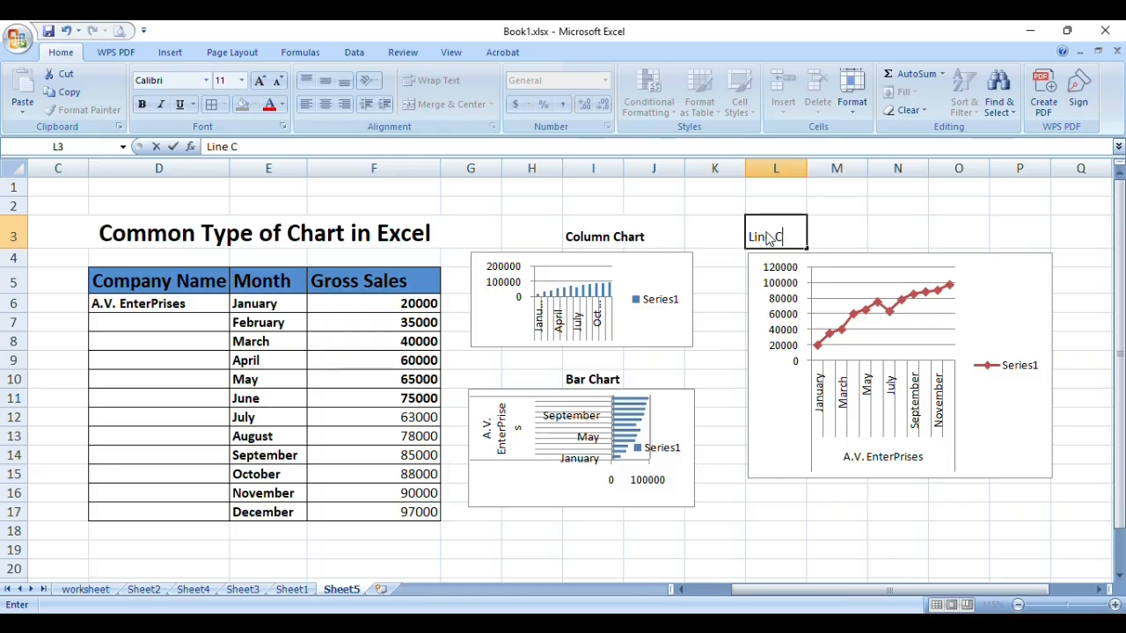
{"action": "type", "text": "rt"}
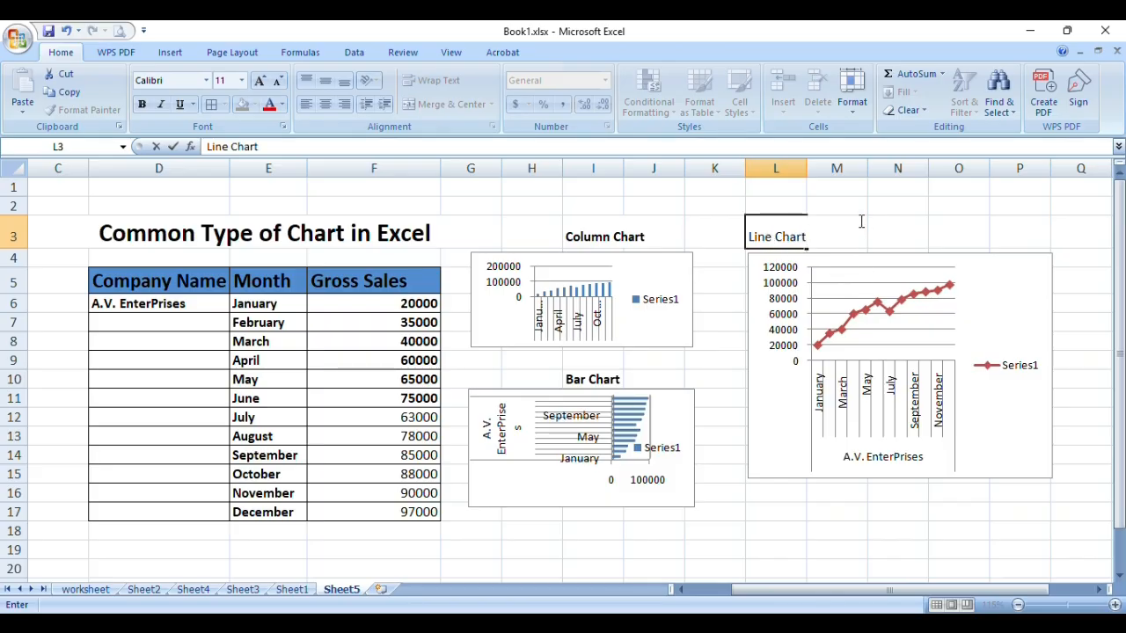
{"action": "left_click", "coordinate": [805, 368]}
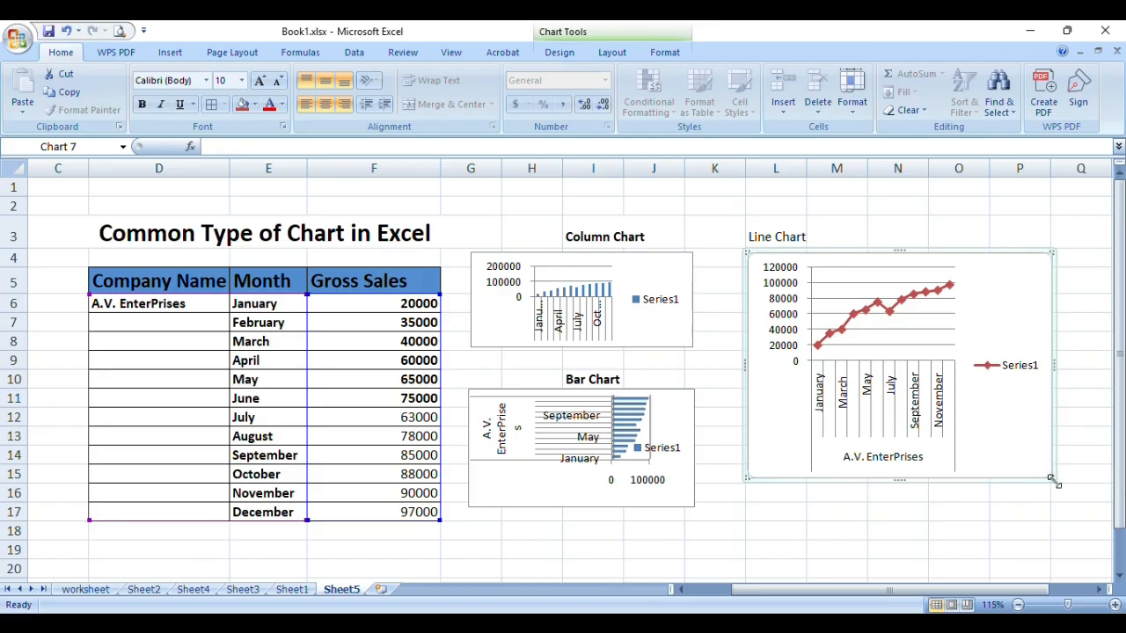
{"action": "left_click_drag", "start_coordinate": [1052, 479], "coordinate": [994, 353]}
{"action": "left_click", "coordinate": [1008, 416]}
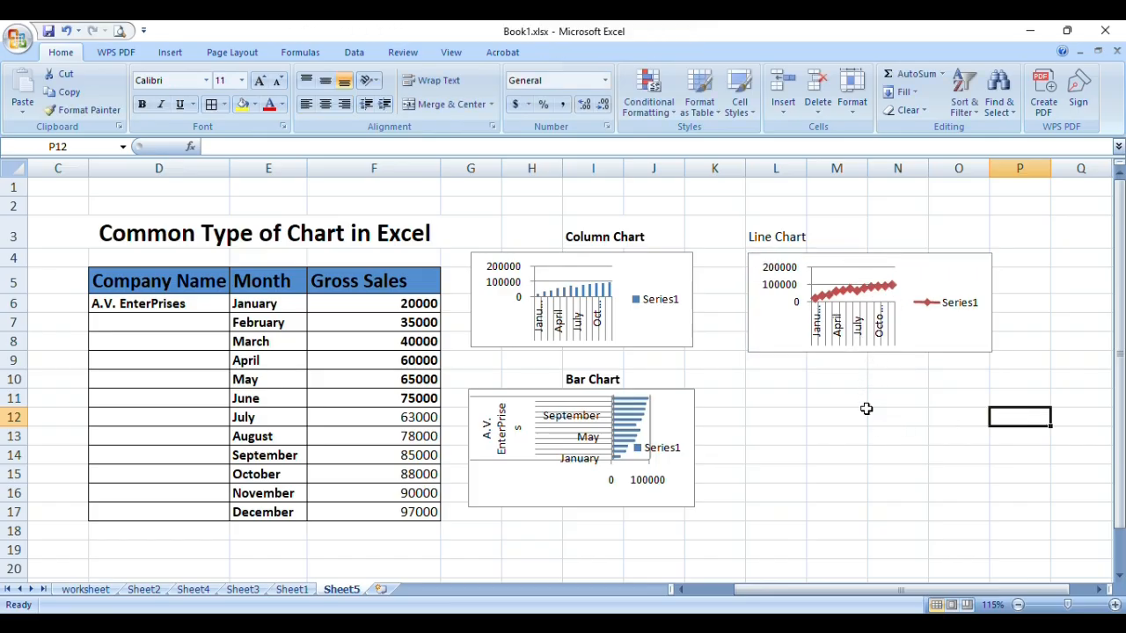
Make the "Line Chart" heading bold and add a bold "Pie Chart" heading in cell L10.
{"action": "left_click", "coordinate": [746, 245]}
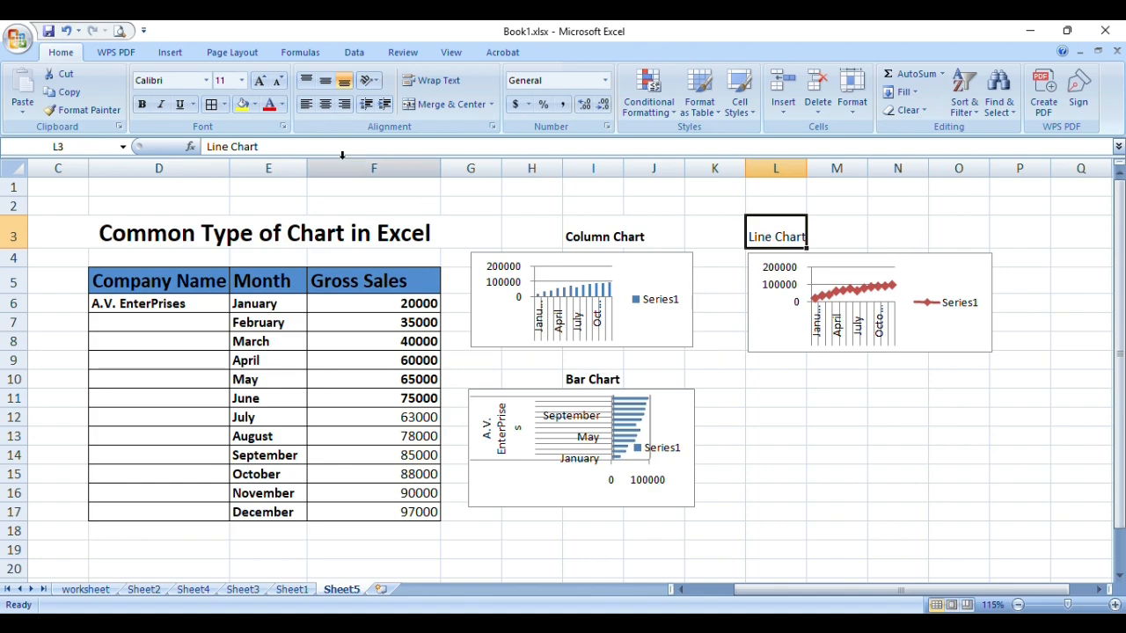
{"action": "left_click", "coordinate": [141, 104]}
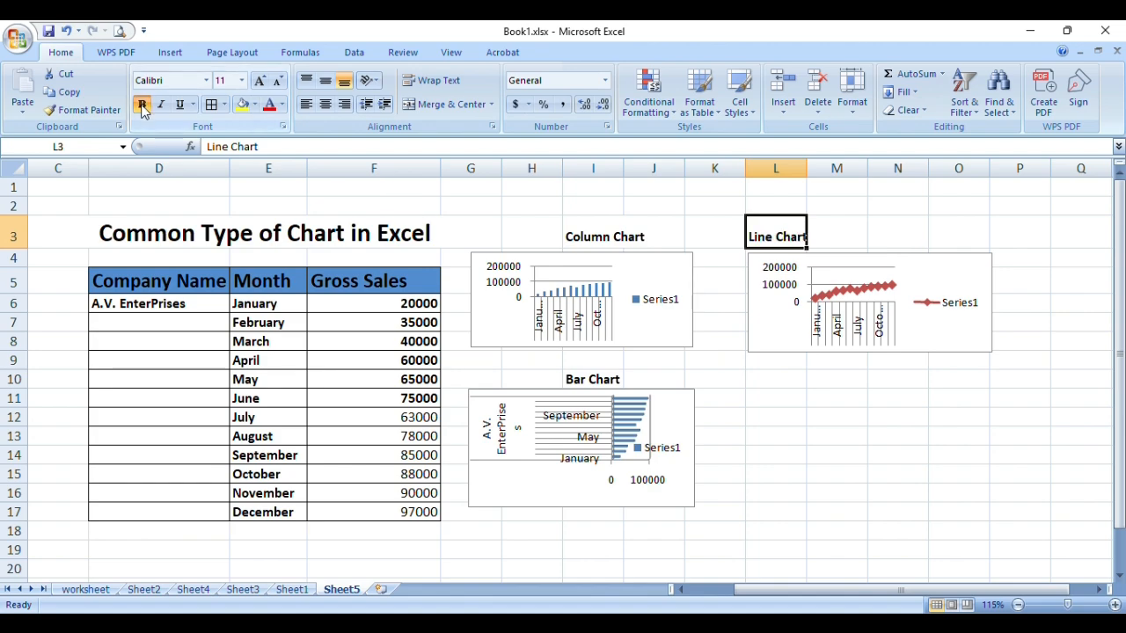
{"action": "left_click", "coordinate": [787, 384]}
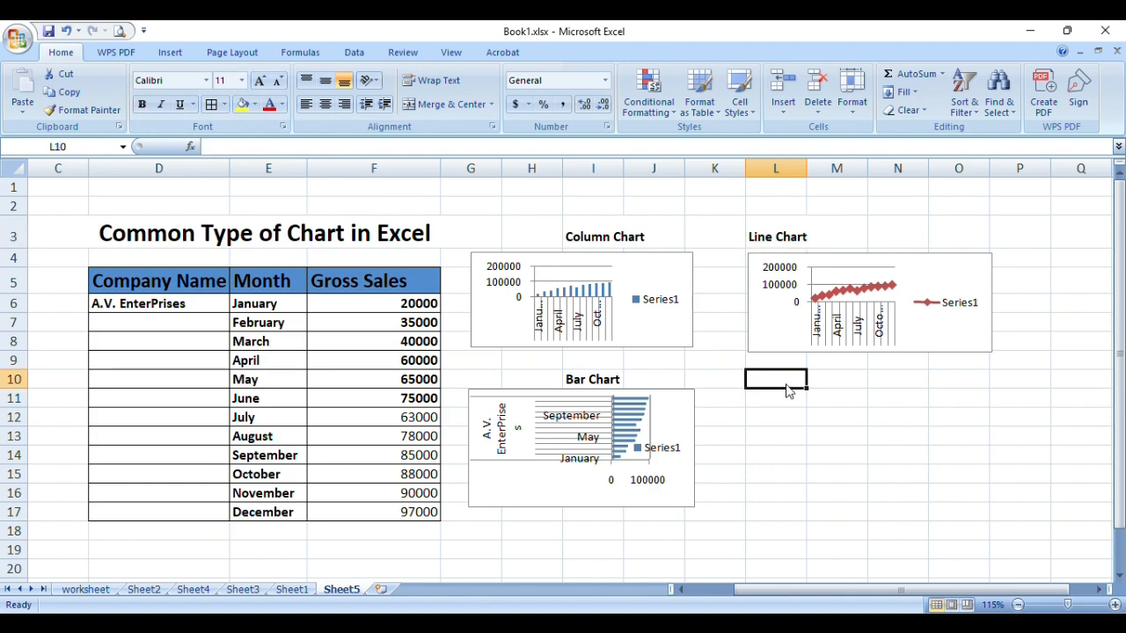
{"action": "type", "text": "P"}
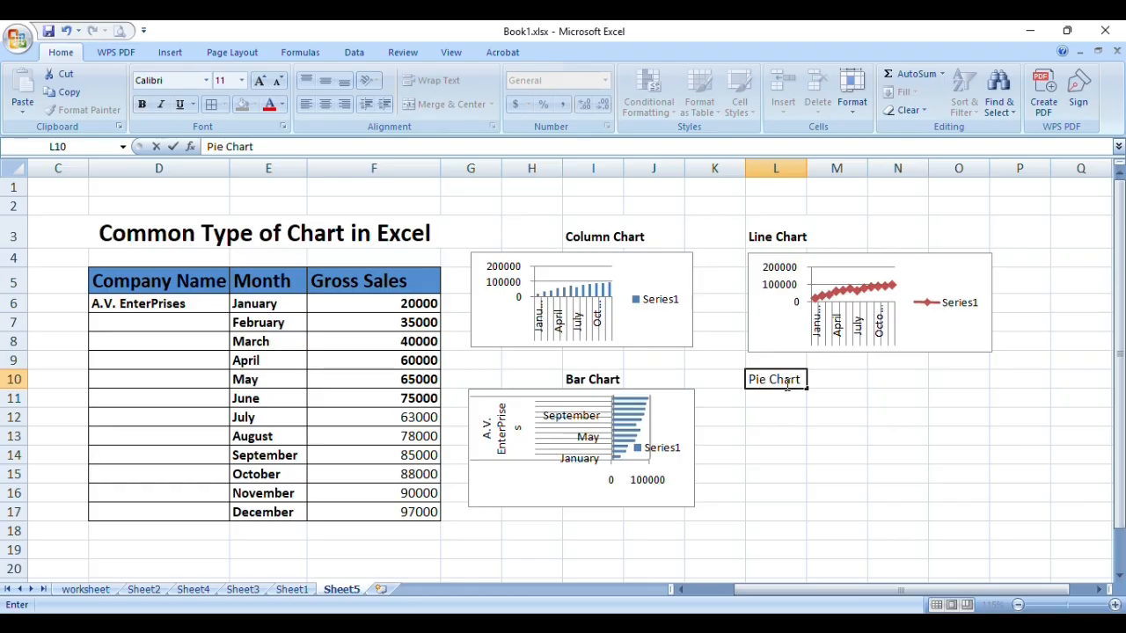
{"action": "type", "text": "ie Chart"}
{"action": "key", "text": "Return"}
{"action": "left_click", "coordinate": [774, 380]}
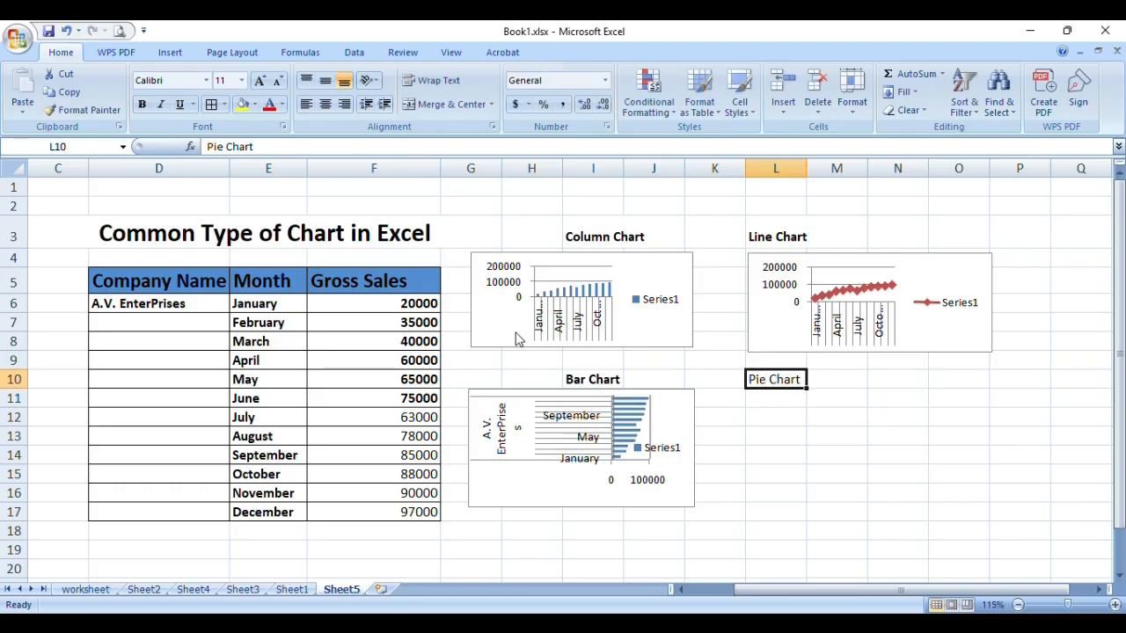
{"action": "left_click", "coordinate": [141, 104]}
{"action": "left_click", "coordinate": [753, 473]}
Insert a basic two-dimensional pie chart and set its data range to the table cells D6:F17.
{"action": "left_click", "coordinate": [758, 399]}
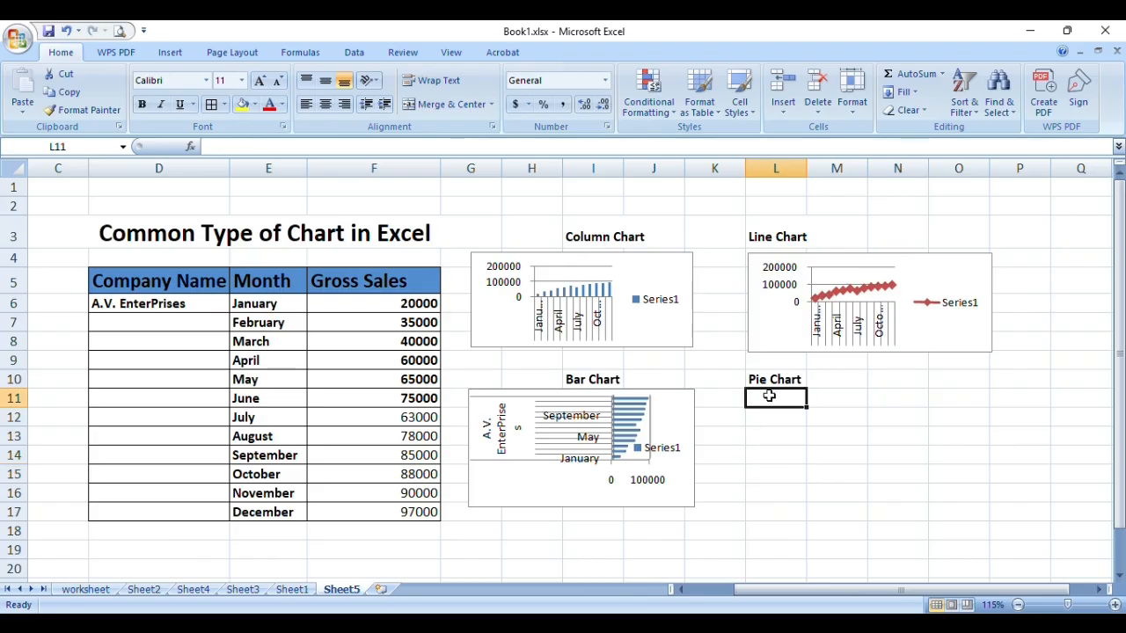
{"action": "left_click", "coordinate": [171, 52]}
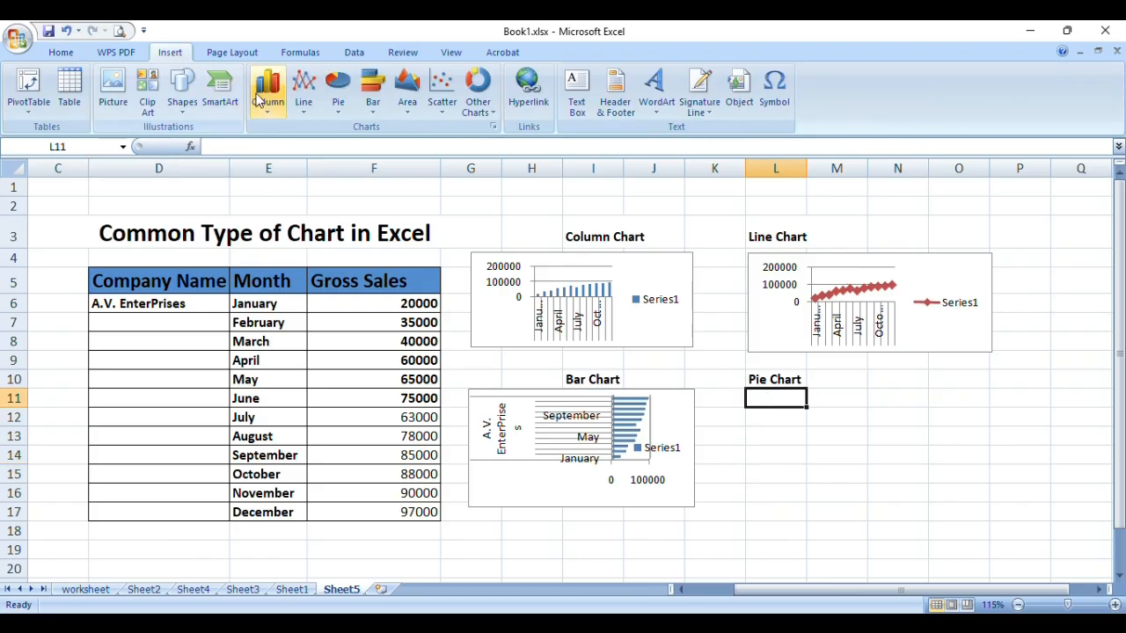
{"action": "left_click", "coordinate": [338, 109]}
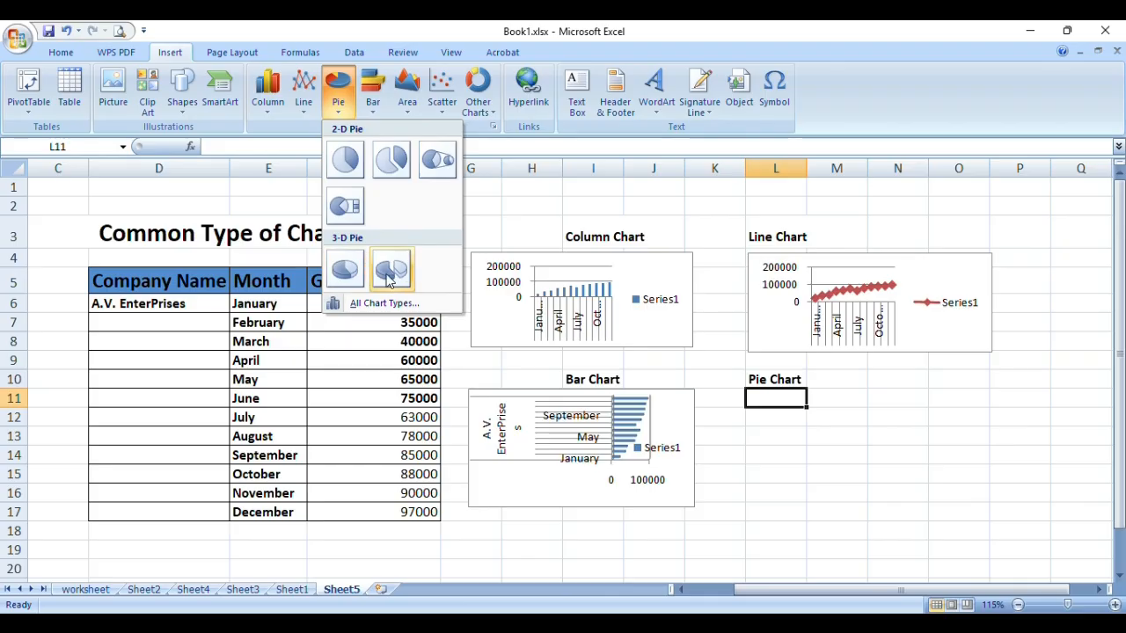
{"action": "left_click", "coordinate": [347, 162]}
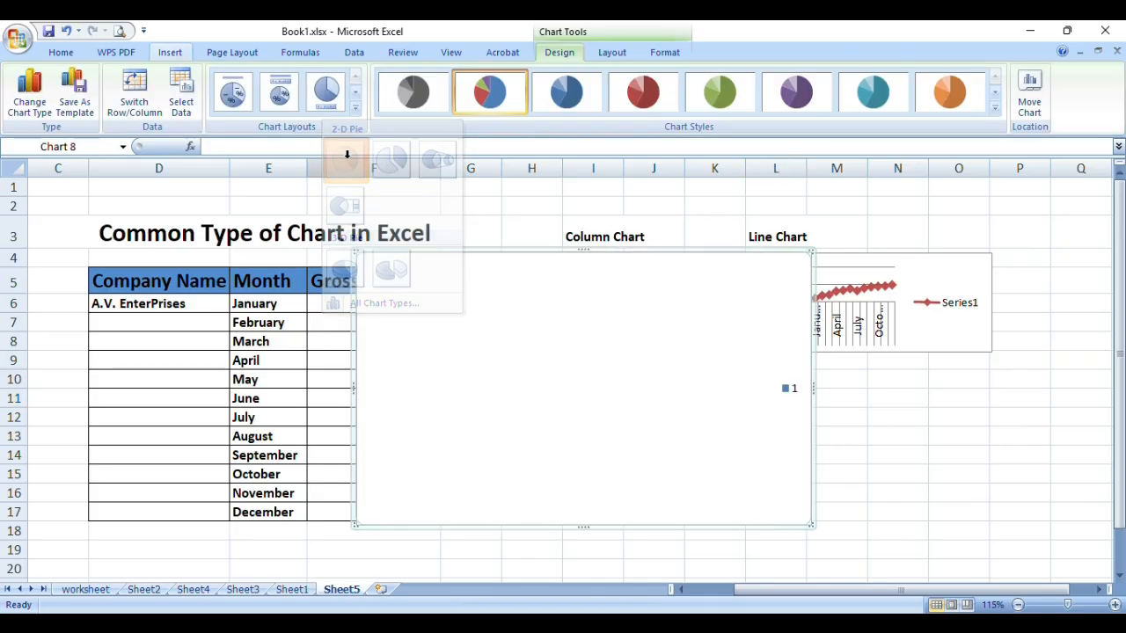
{"action": "right_click", "coordinate": [597, 368]}
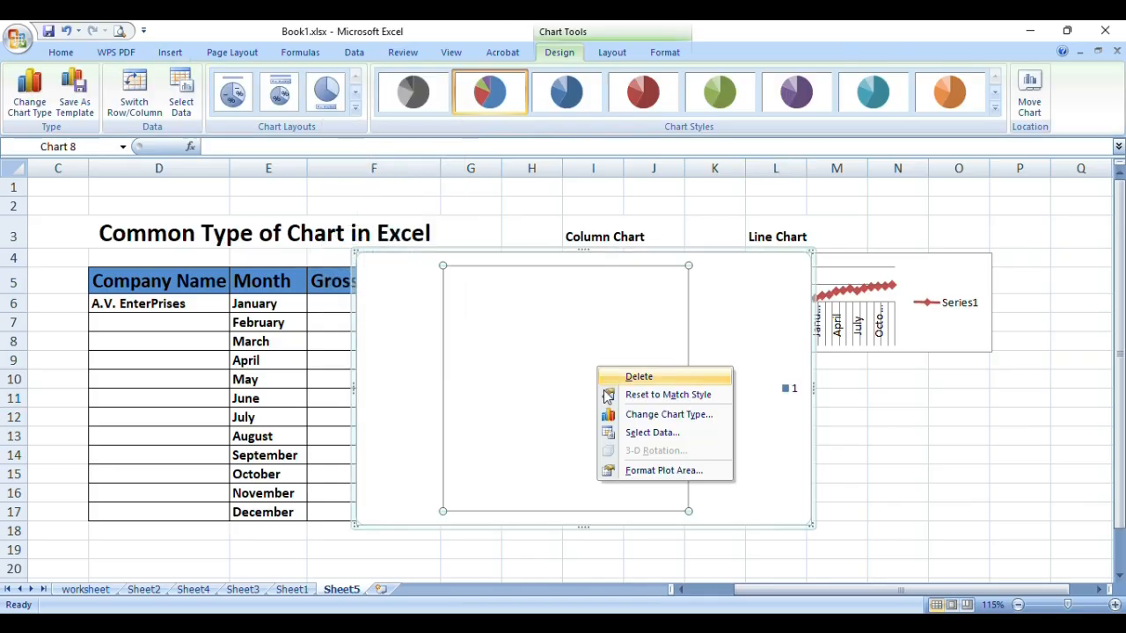
{"action": "left_click", "coordinate": [629, 434]}
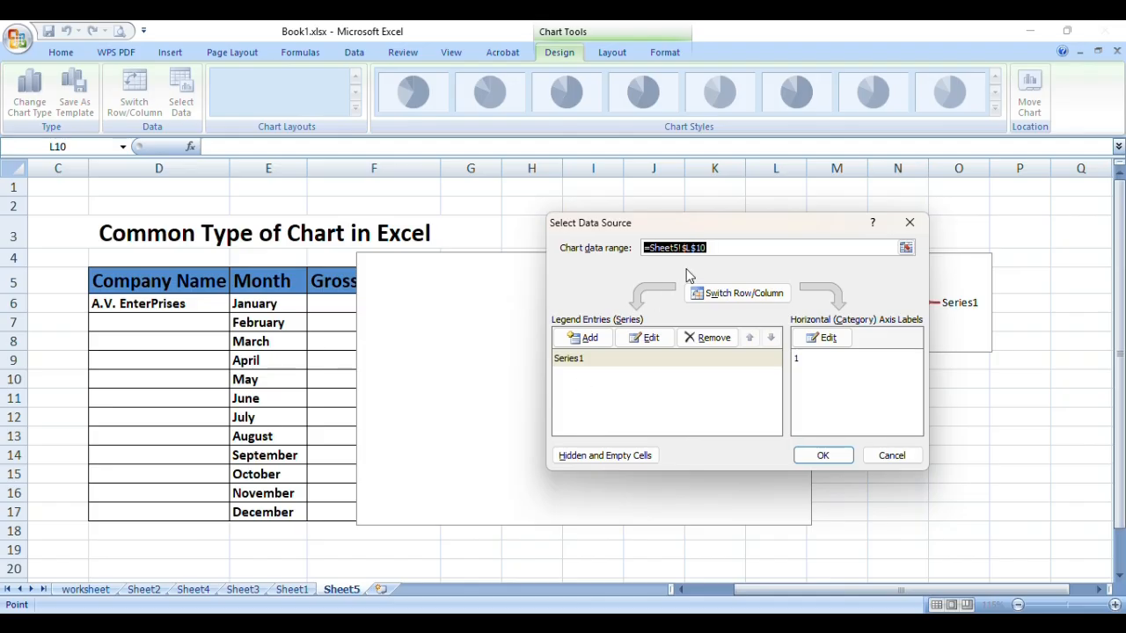
{"action": "left_click_drag", "start_coordinate": [134, 305], "coordinate": [343, 518]}
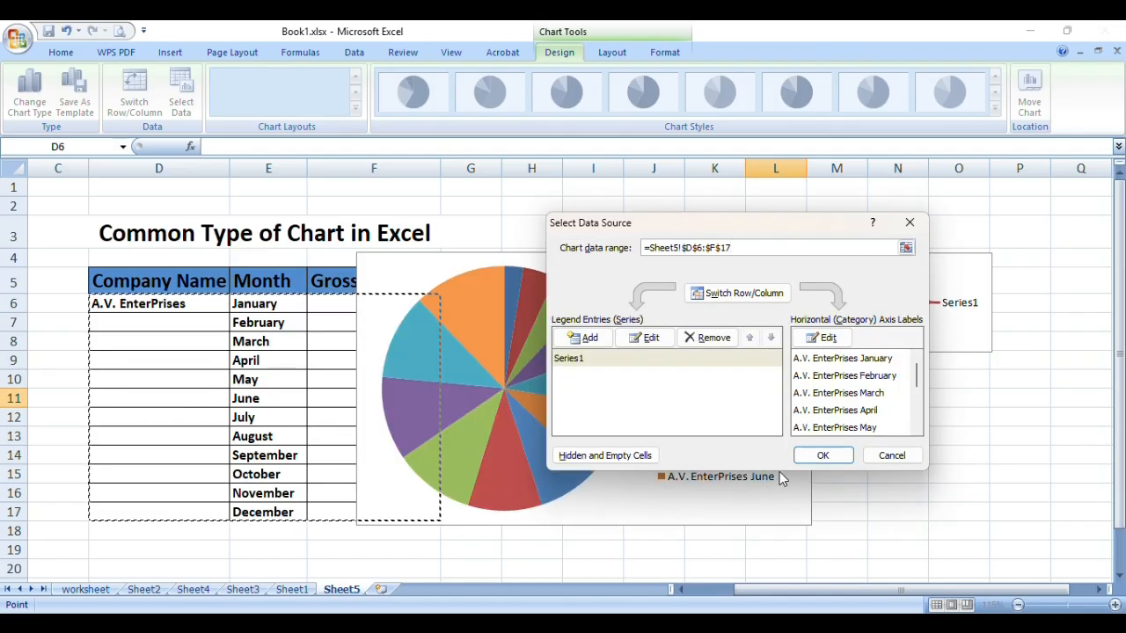
{"action": "left_click", "coordinate": [812, 460]}
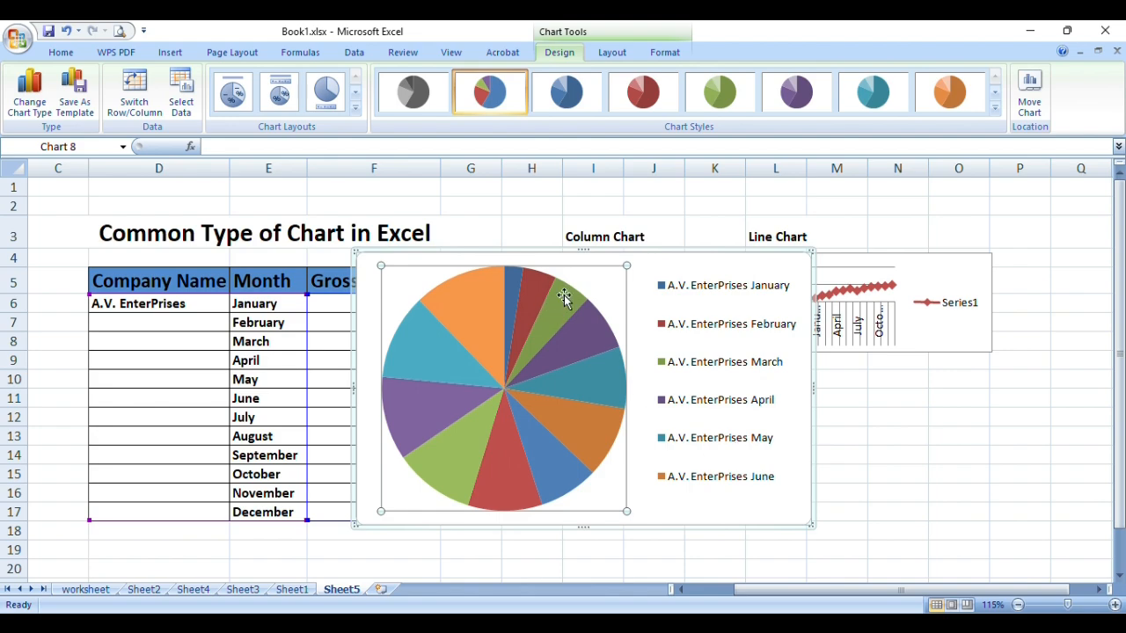
Move the pie chart off the sales table, try shifting its plot area within the chart, and undo.
{"action": "left_click", "coordinate": [691, 267]}
{"action": "left_click_drag", "start_coordinate": [691, 266], "coordinate": [862, 226]}
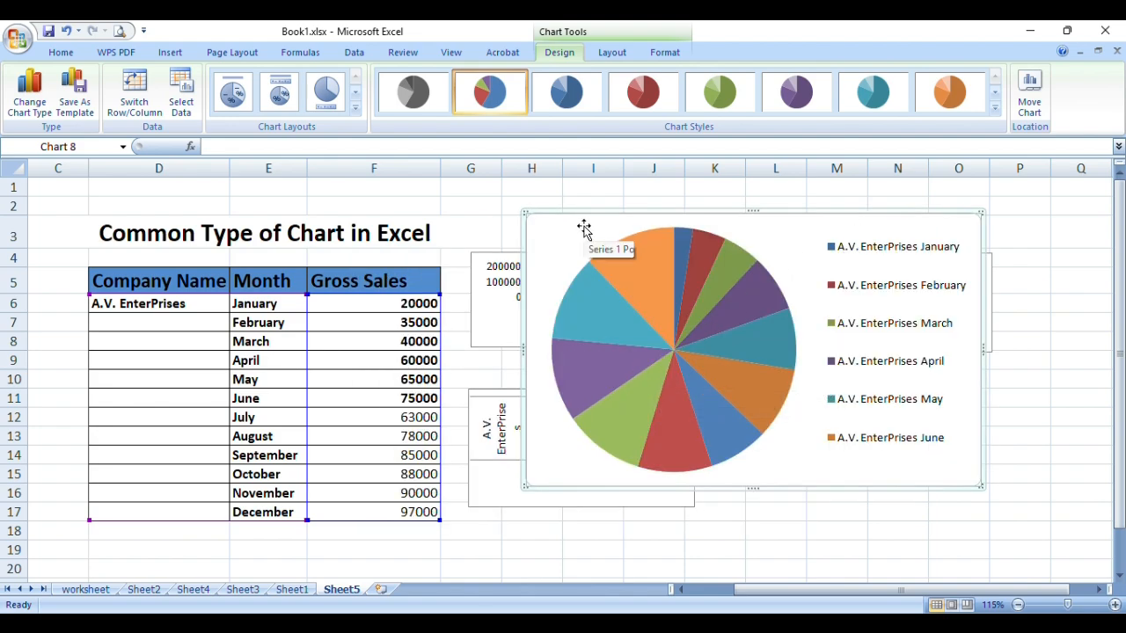
{"action": "left_click_drag", "start_coordinate": [583, 226], "coordinate": [674, 237]}
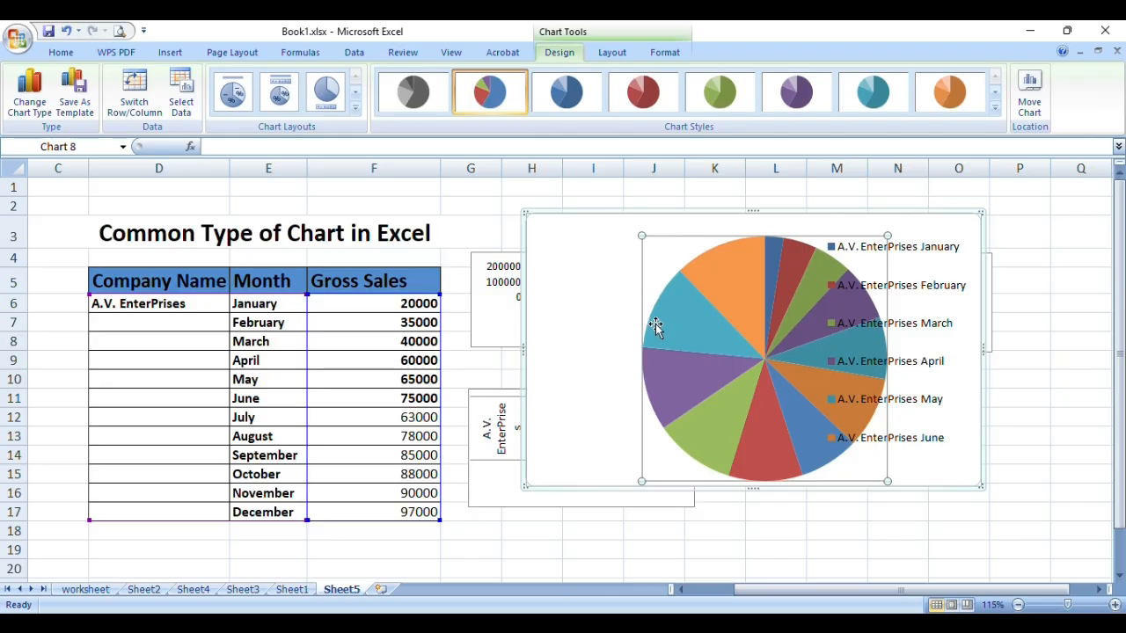
{"action": "key", "text": "ctrl+z"}
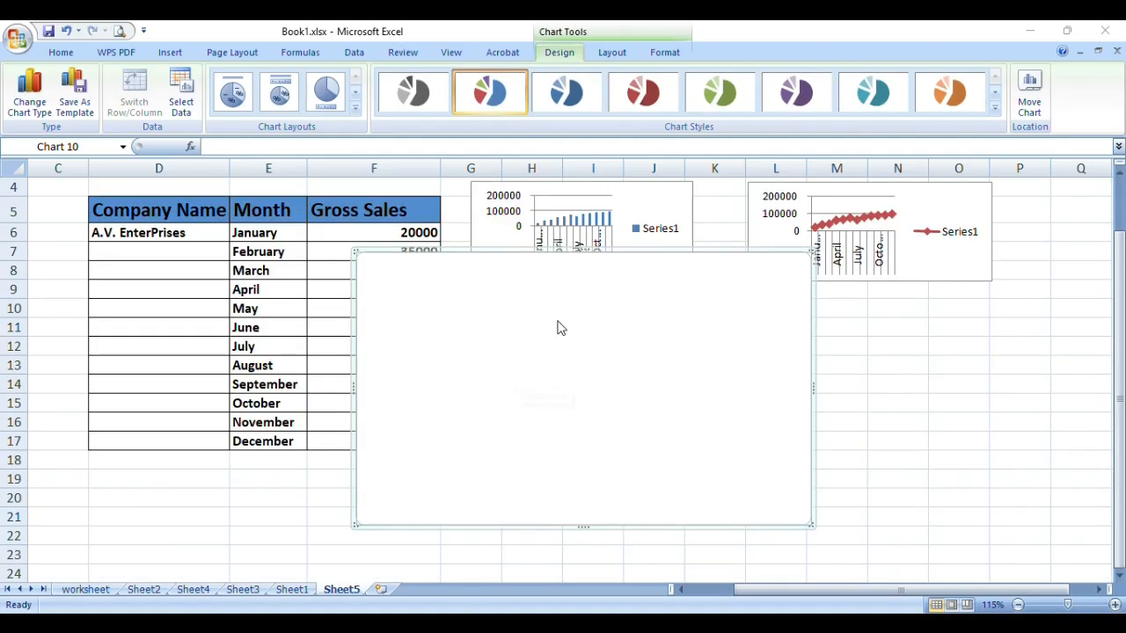
Set the empty exploded pie chart's data range to E6:F17 and enlarge the chart to about columns F to M, rows 7 to 24.
{"action": "left_click_drag", "start_coordinate": [563, 396], "coordinate": [566, 391]}
{"action": "right_click", "coordinate": [567, 392]}
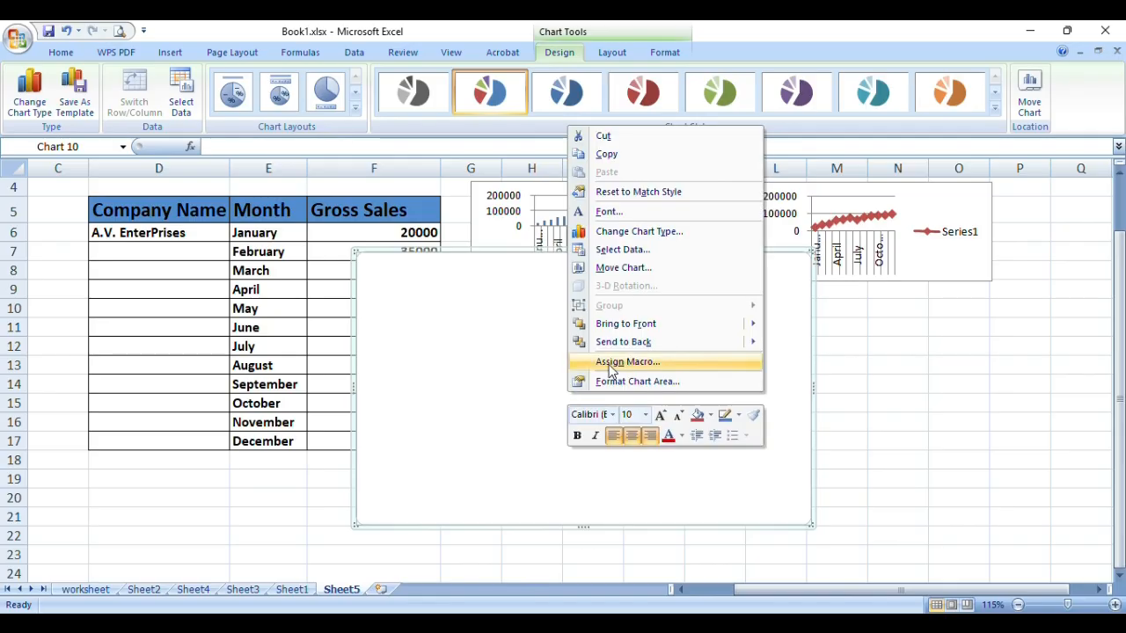
{"action": "left_click", "coordinate": [609, 251]}
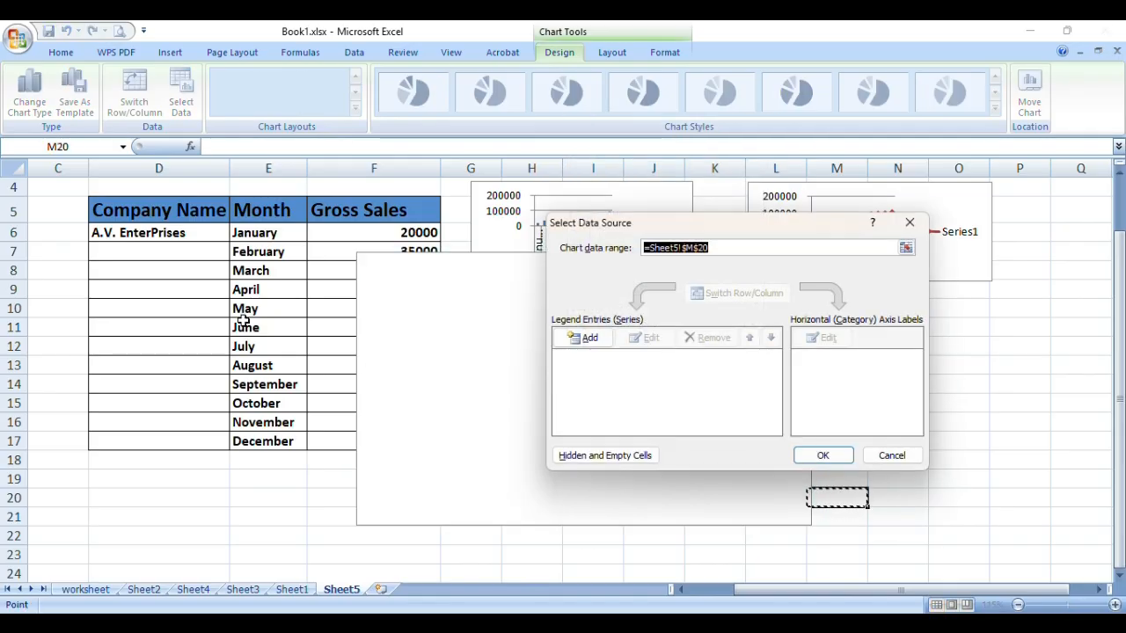
{"action": "left_click_drag", "start_coordinate": [242, 234], "coordinate": [342, 435]}
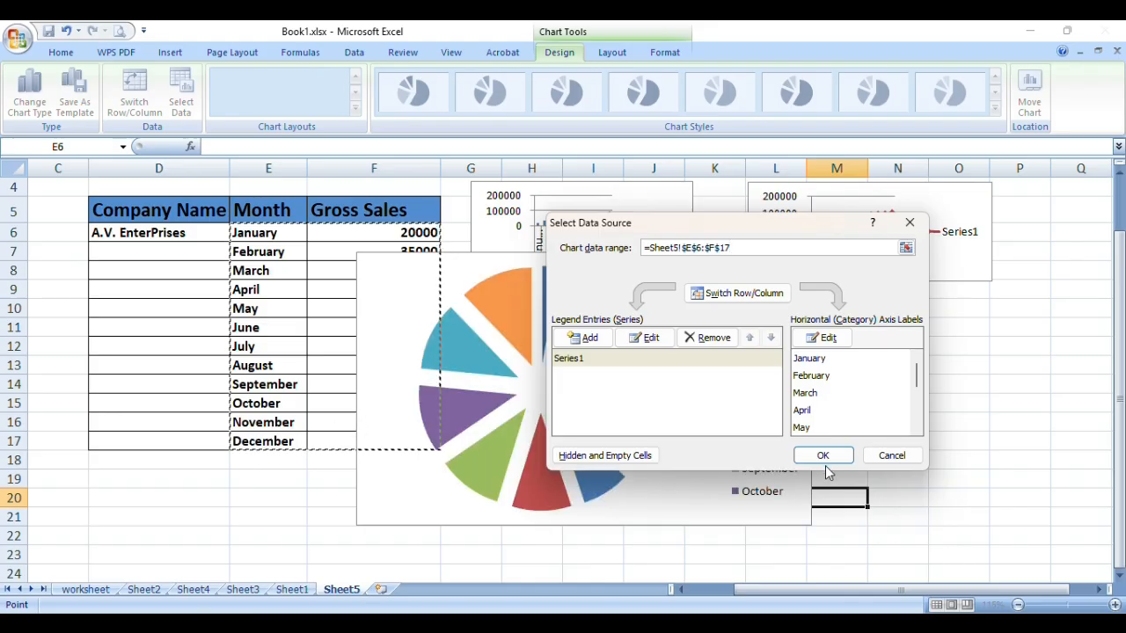
{"action": "left_click", "coordinate": [822, 456]}
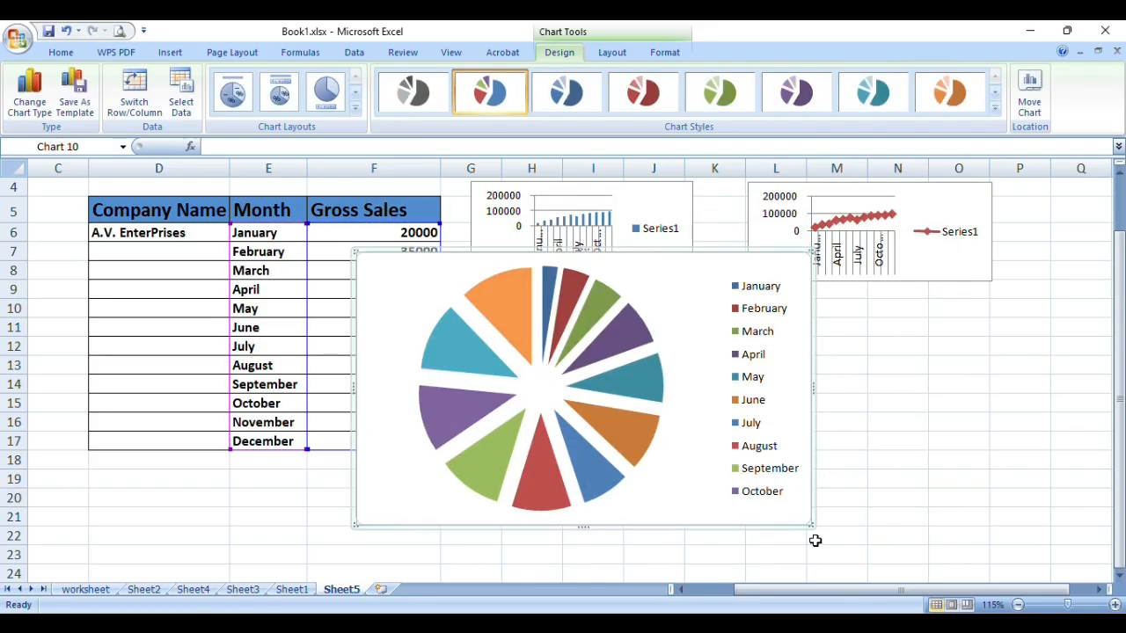
{"action": "left_click_drag", "start_coordinate": [812, 527], "coordinate": [855, 575]}
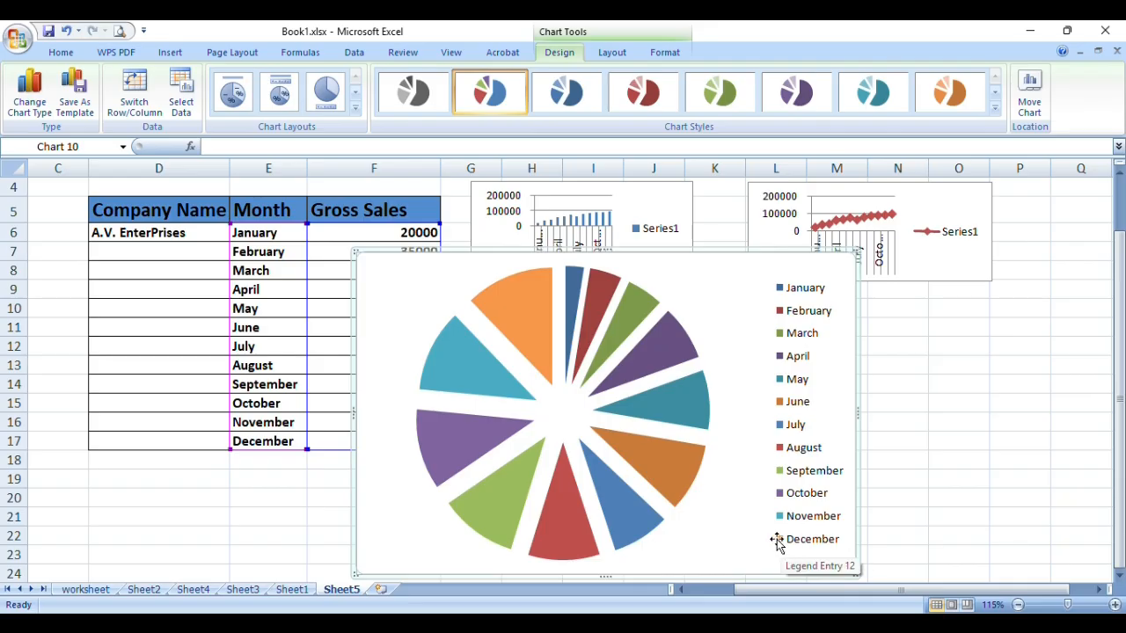
Inspect the sales values and percentages of the pie's monthly slices, including June, December, September, May and February.
{"action": "mouse_move", "coordinate": [680, 479]}
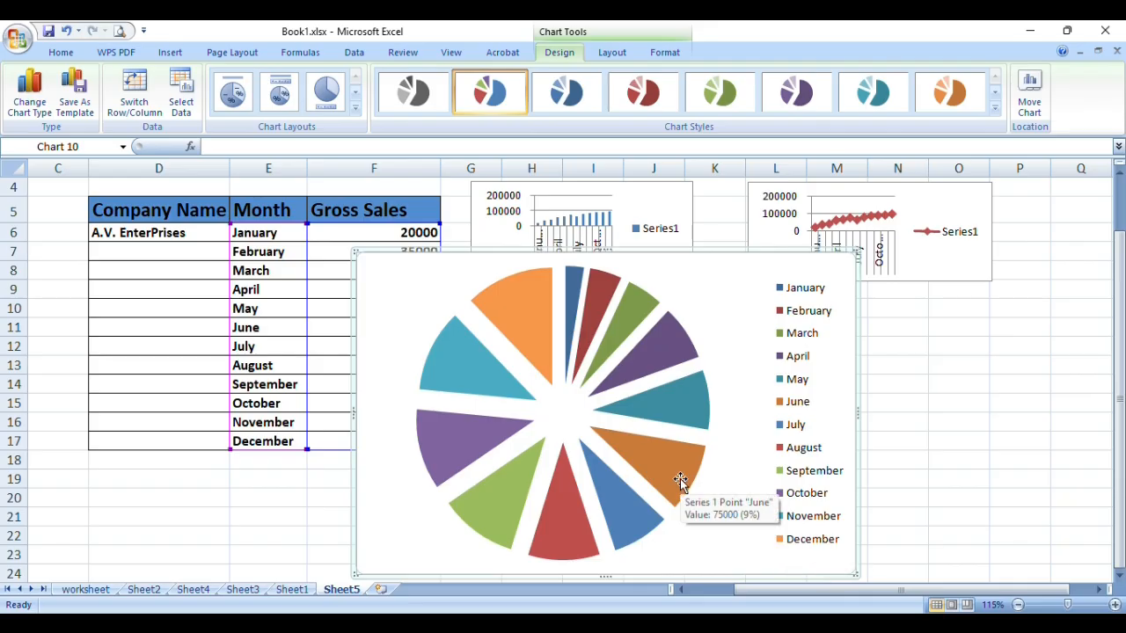
{"action": "mouse_move", "coordinate": [534, 344]}
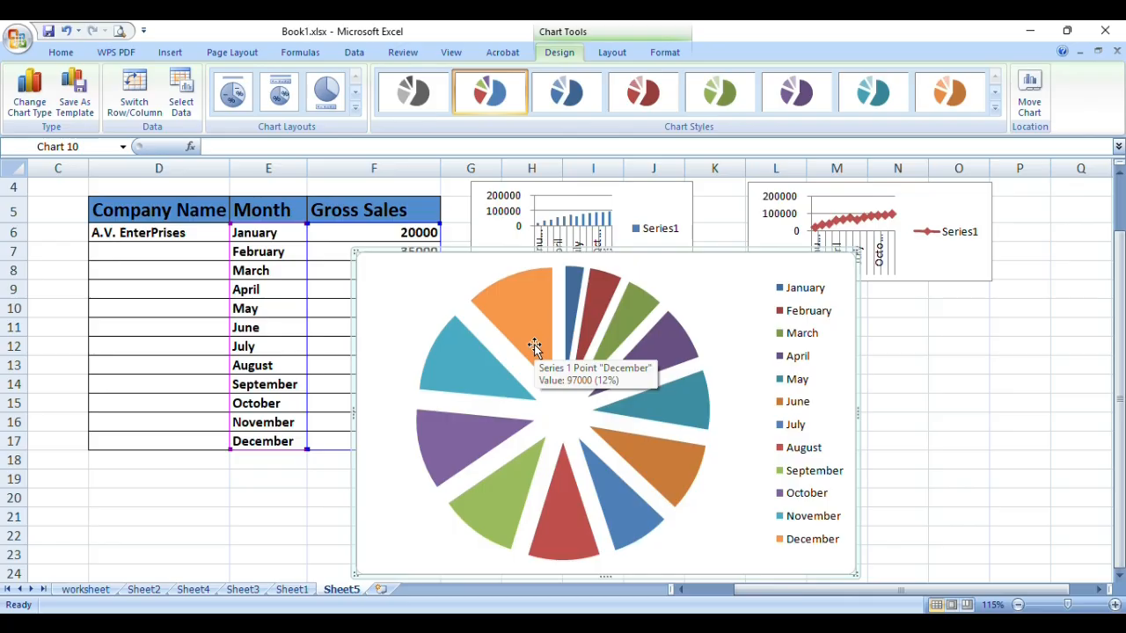
{"action": "mouse_move", "coordinate": [452, 368]}
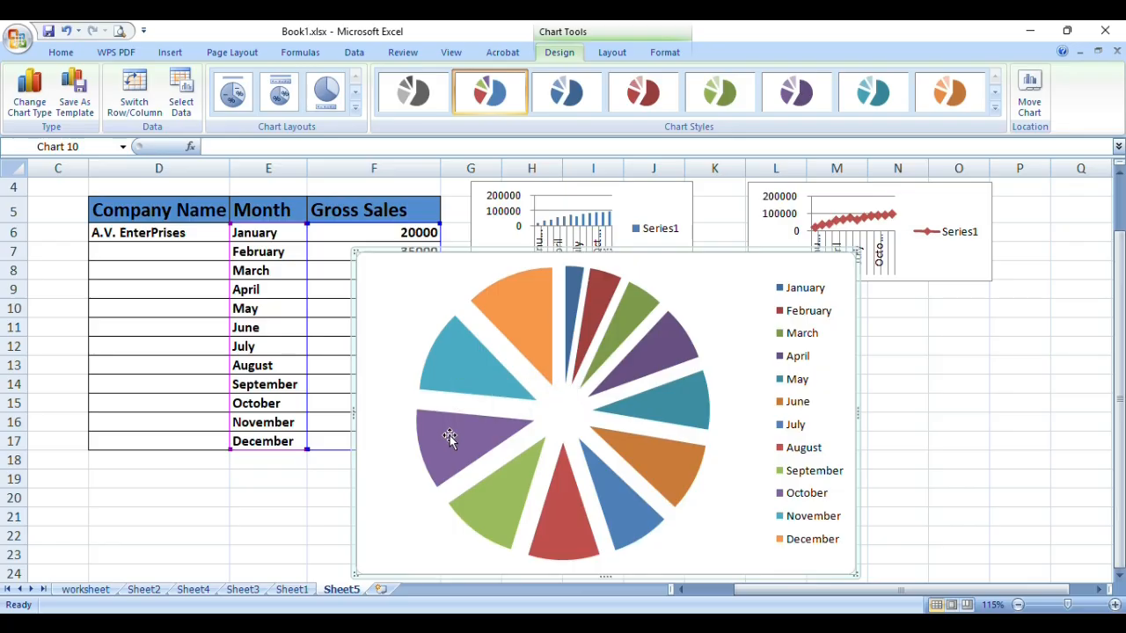
{"action": "mouse_move", "coordinate": [444, 432]}
{"action": "mouse_move", "coordinate": [502, 512]}
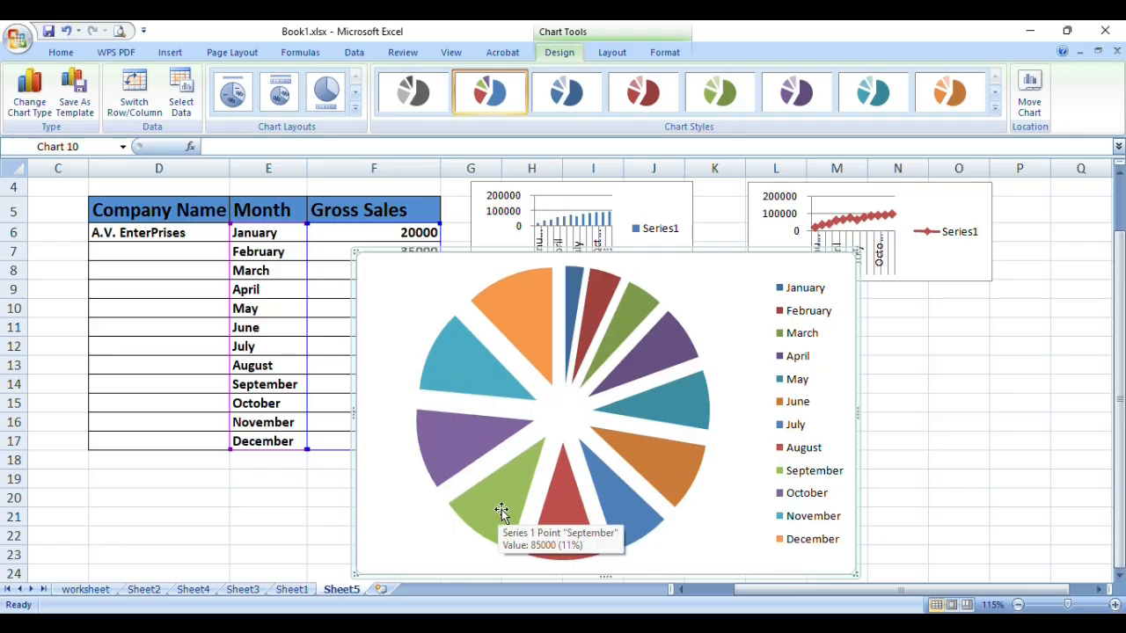
{"action": "mouse_move", "coordinate": [658, 462]}
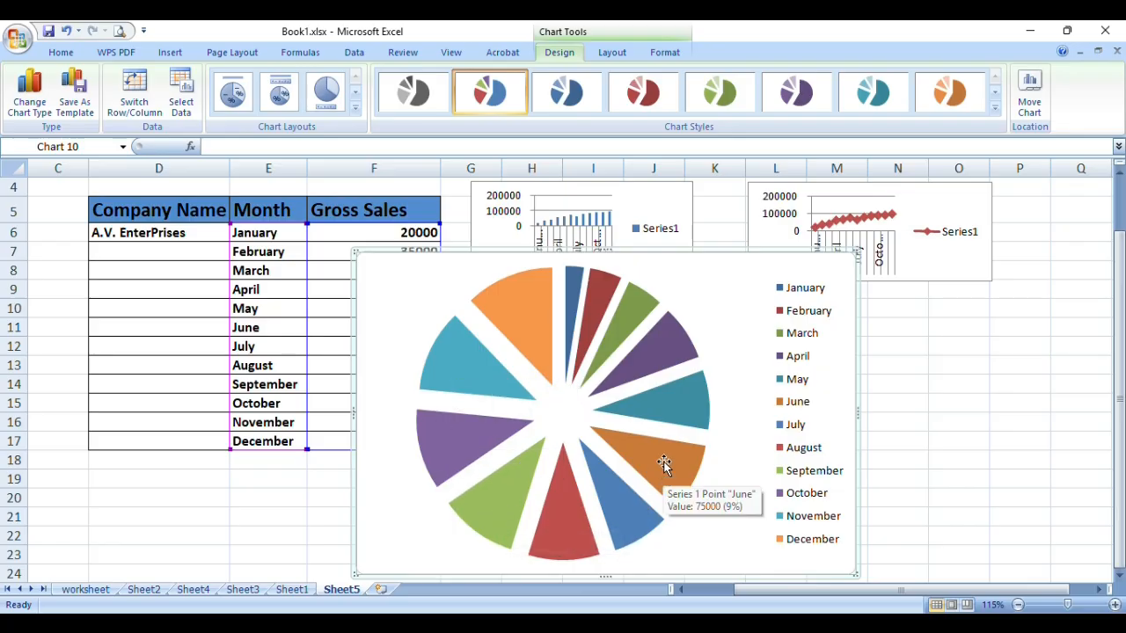
{"action": "mouse_move", "coordinate": [674, 402]}
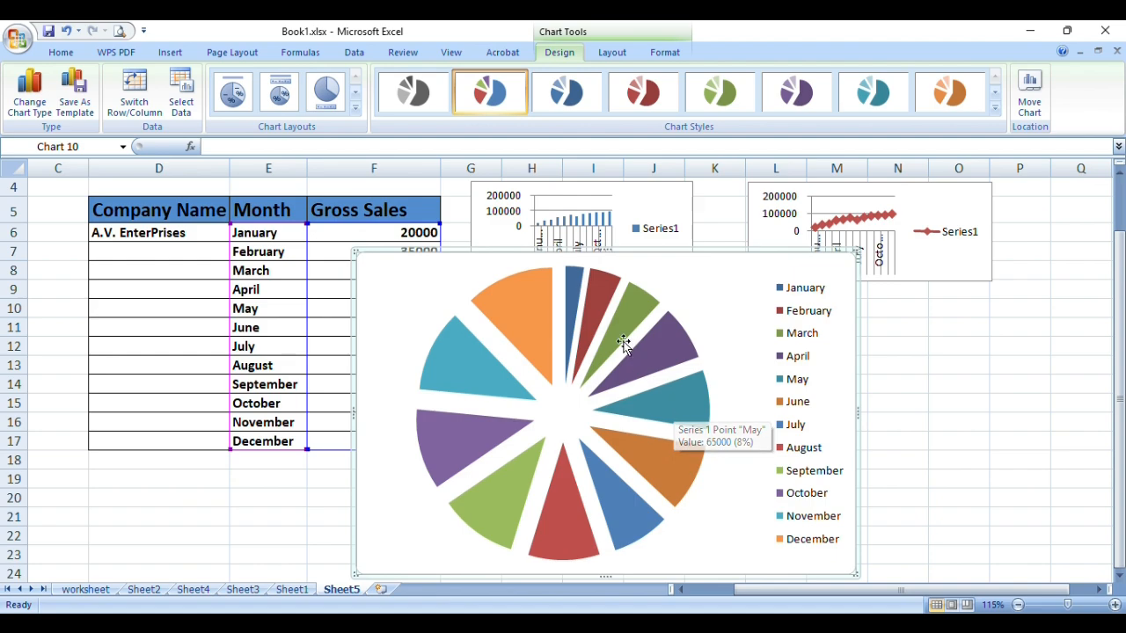
{"action": "mouse_move", "coordinate": [591, 311]}
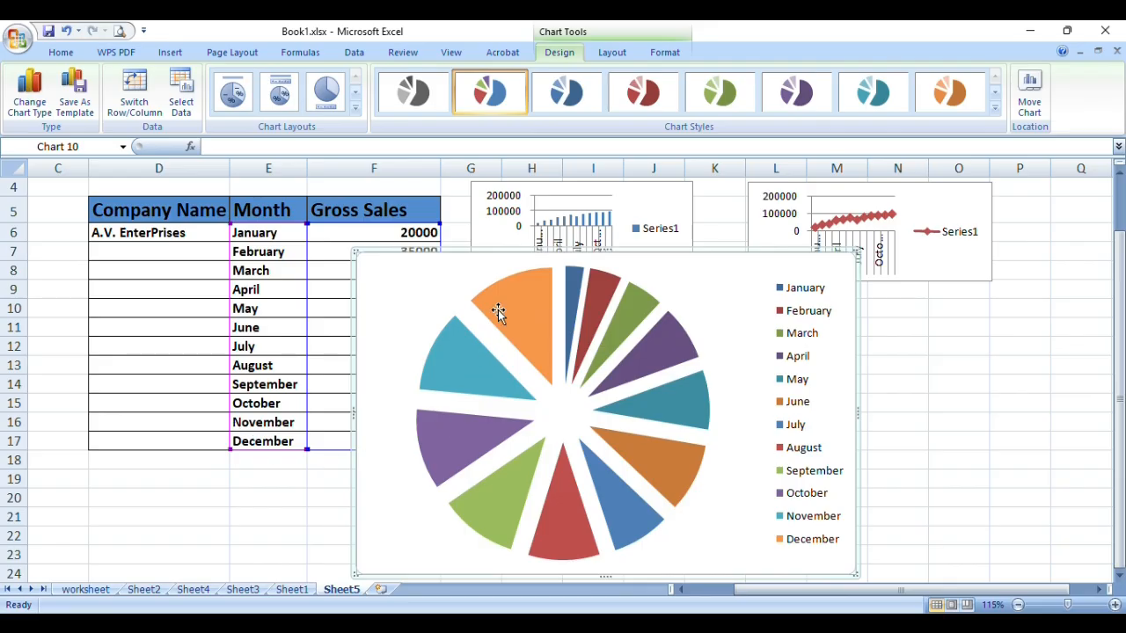
{"action": "mouse_move", "coordinate": [513, 306]}
Resize the pie chart to fit below its heading, across about columns L to Q and rows 11 to 24.
{"action": "left_click_drag", "start_coordinate": [354, 252], "coordinate": [775, 352]}
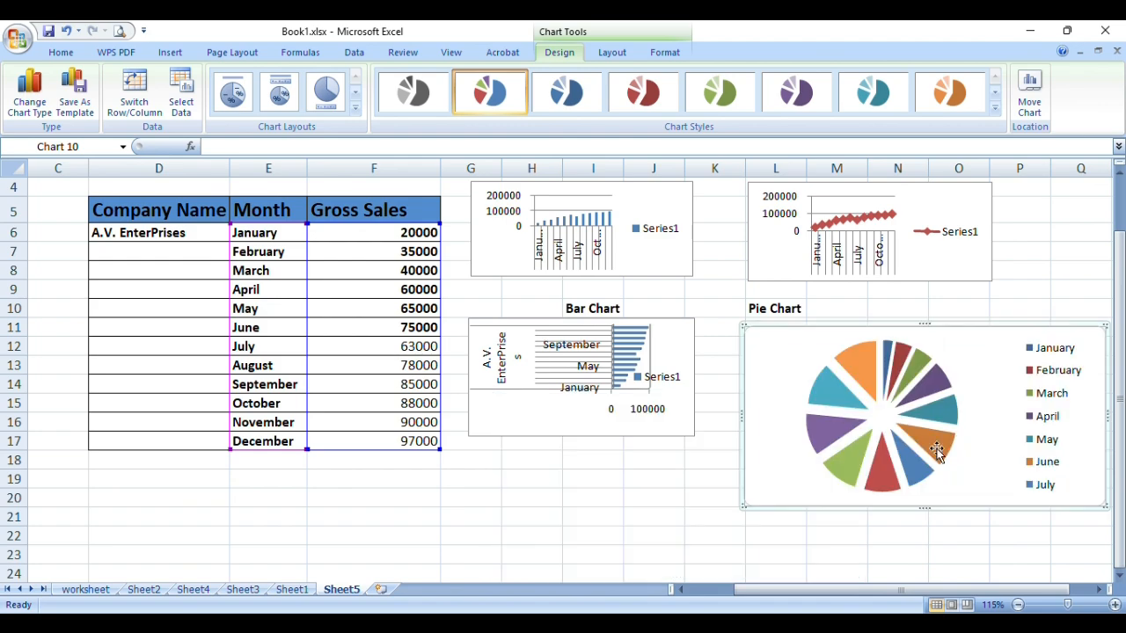
{"action": "left_click_drag", "start_coordinate": [1105, 506], "coordinate": [1082, 576]}
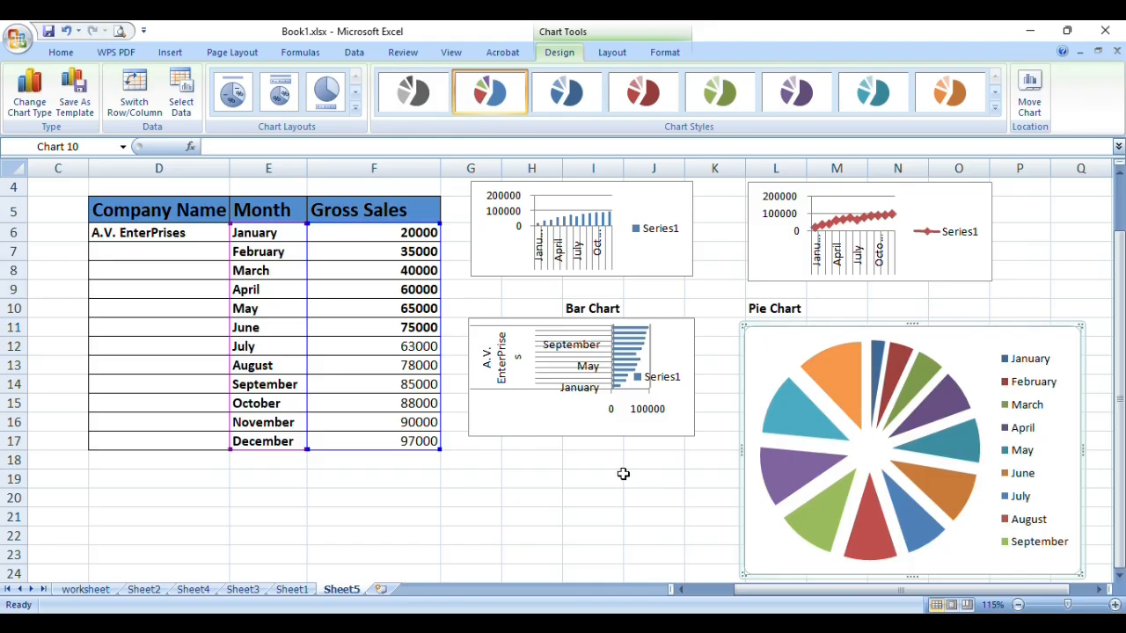
{"action": "scroll", "coordinate": [596, 480], "scroll_direction": "up", "scroll_amount": 1}
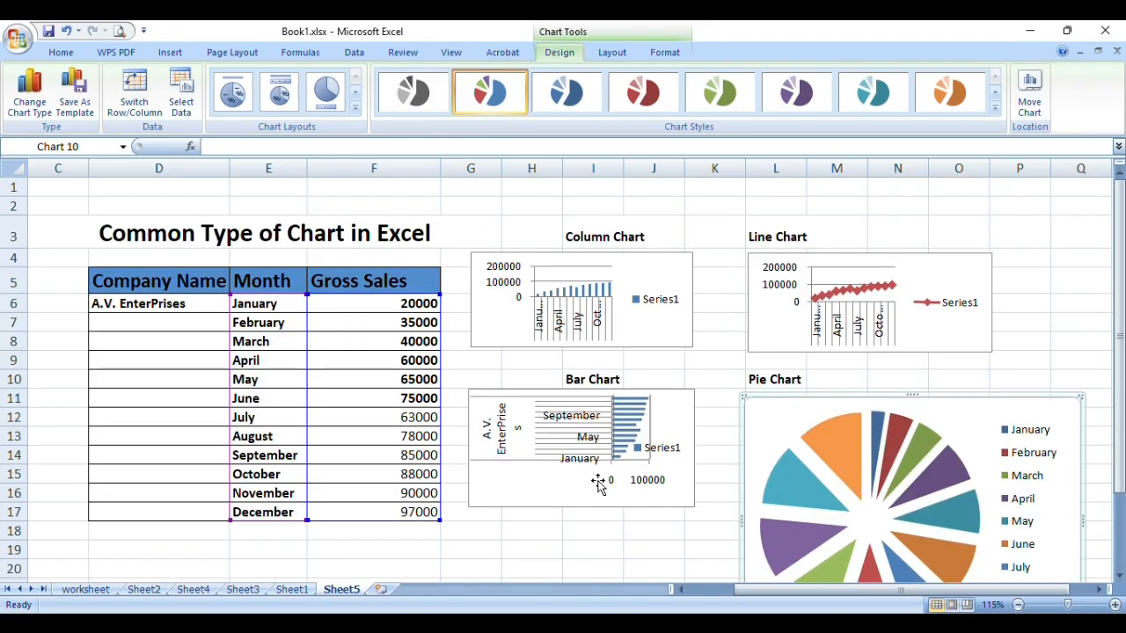